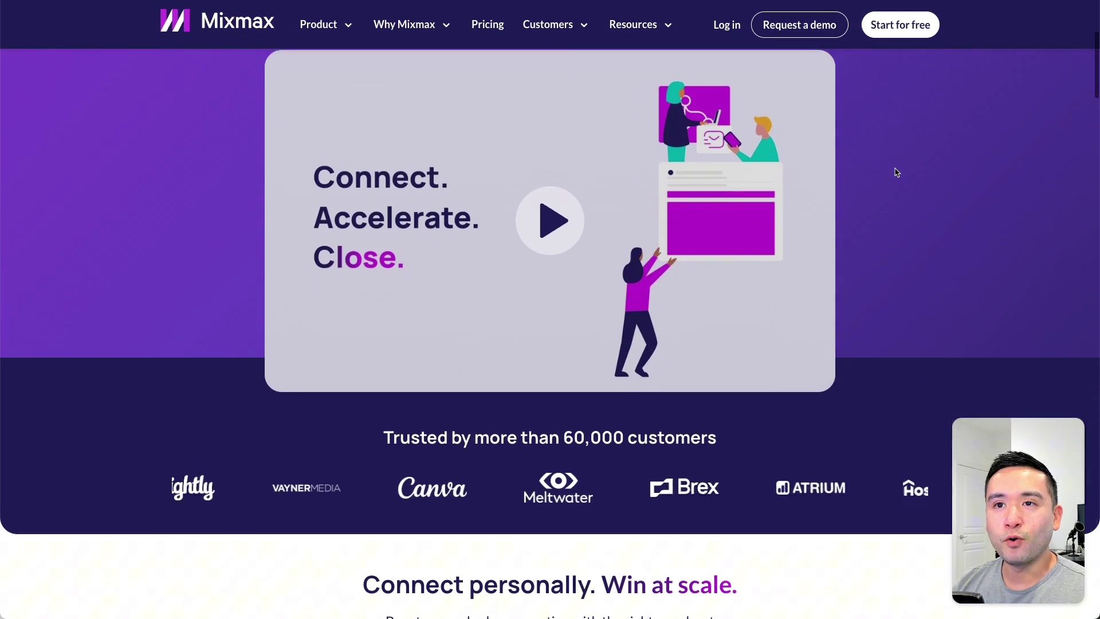
Step: Scroll through the Mixmax Billing History of monthly $22.00 Paid payments and return to its top
scroll(897, 172, down, 6)
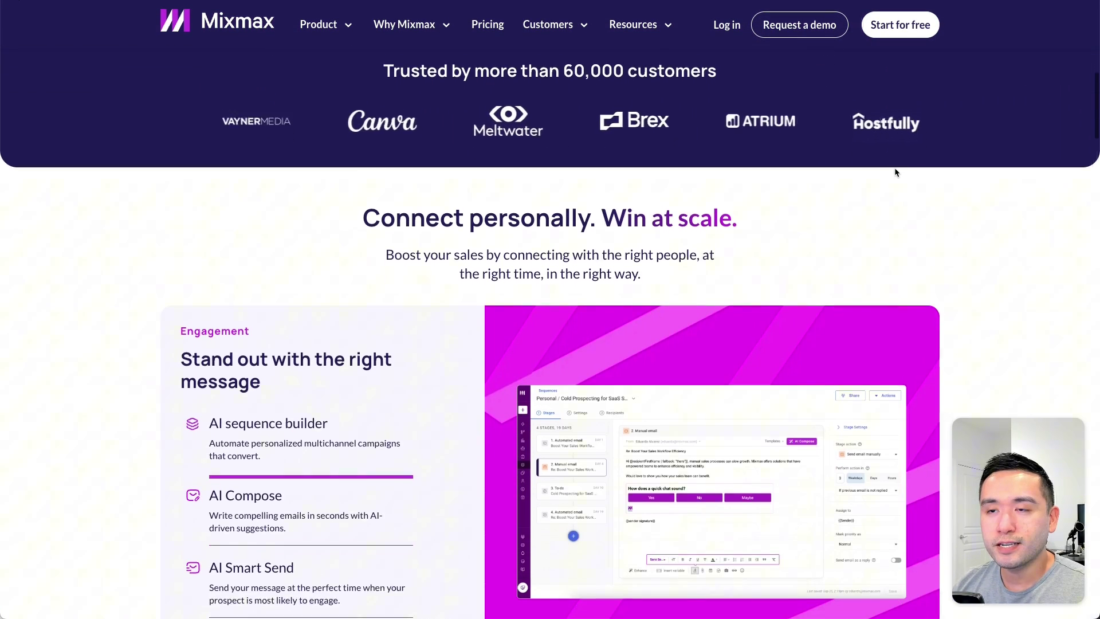
scroll(897, 172, down, 7)
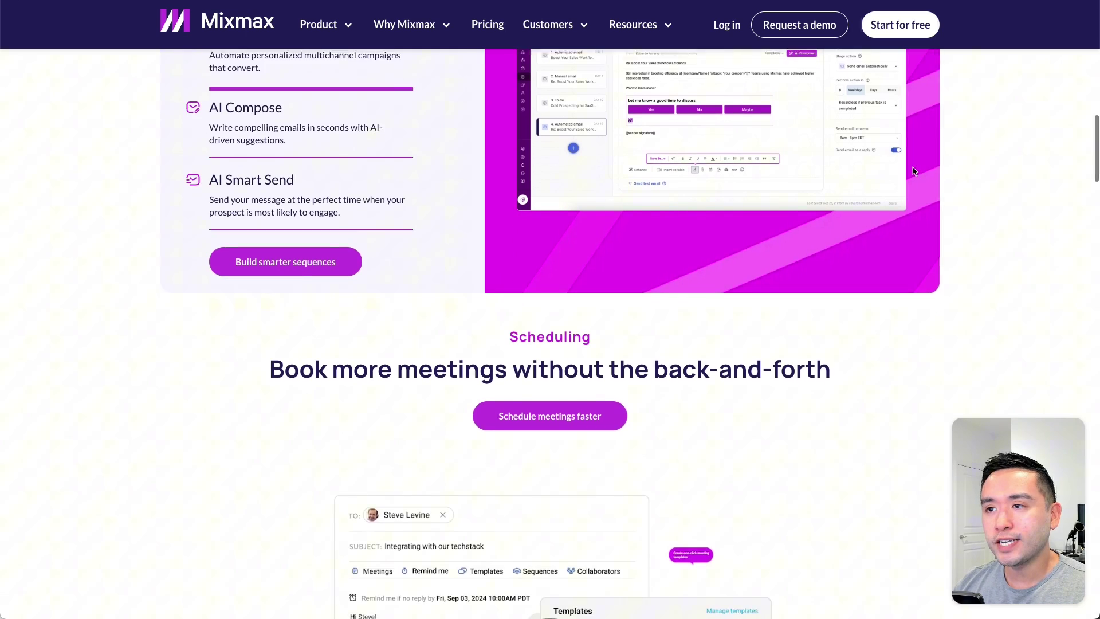
scroll(913, 171, down, 10)
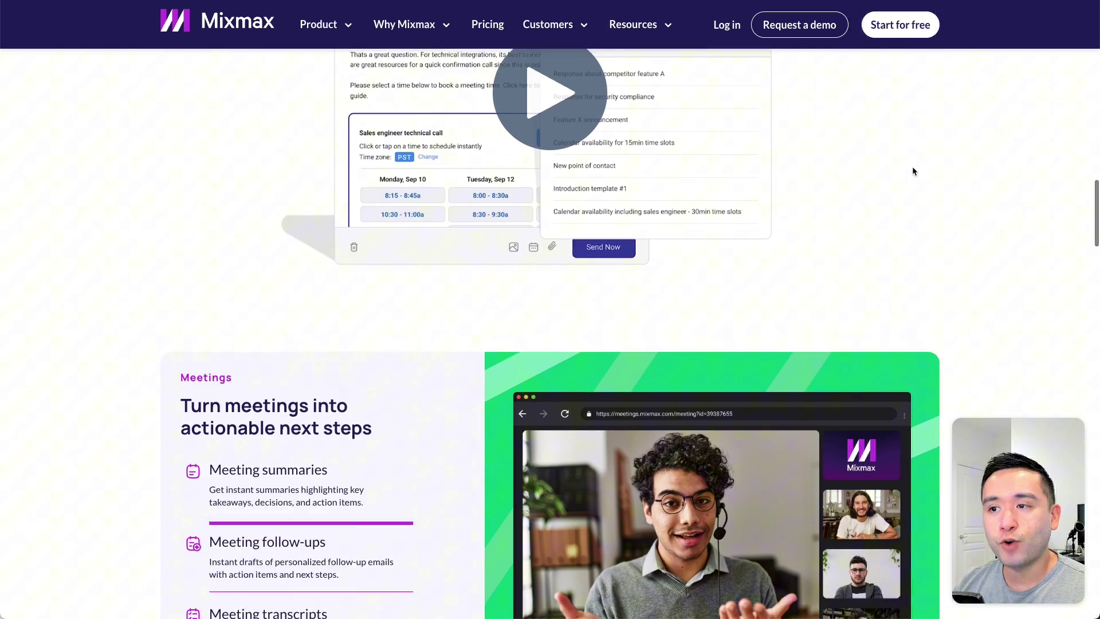
scroll(913, 171, down, 5)
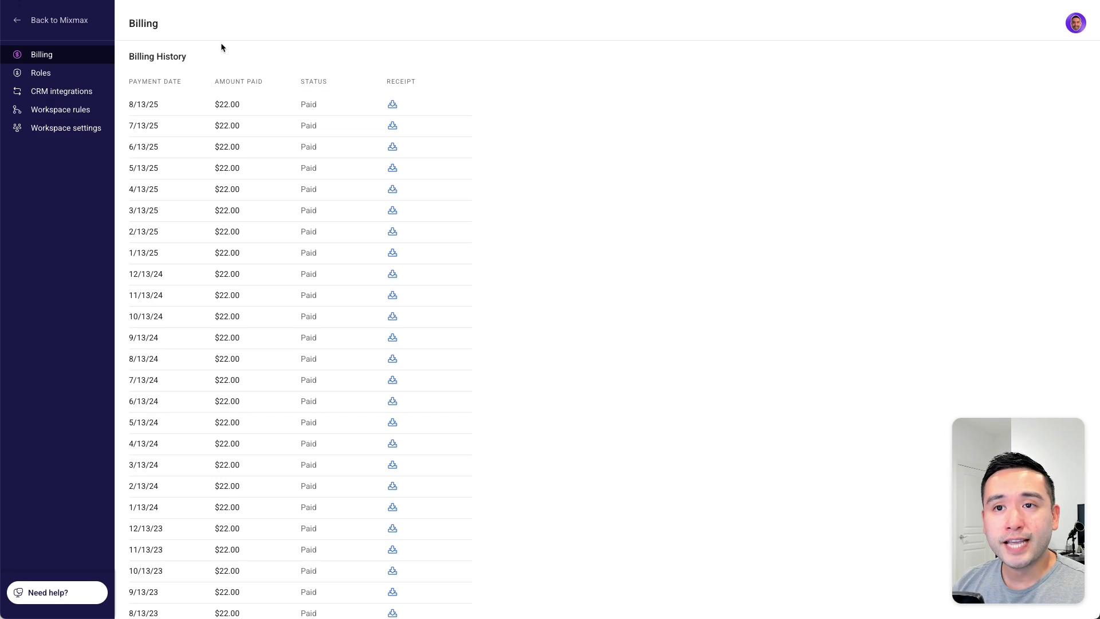
scroll(216, 120, down, 2)
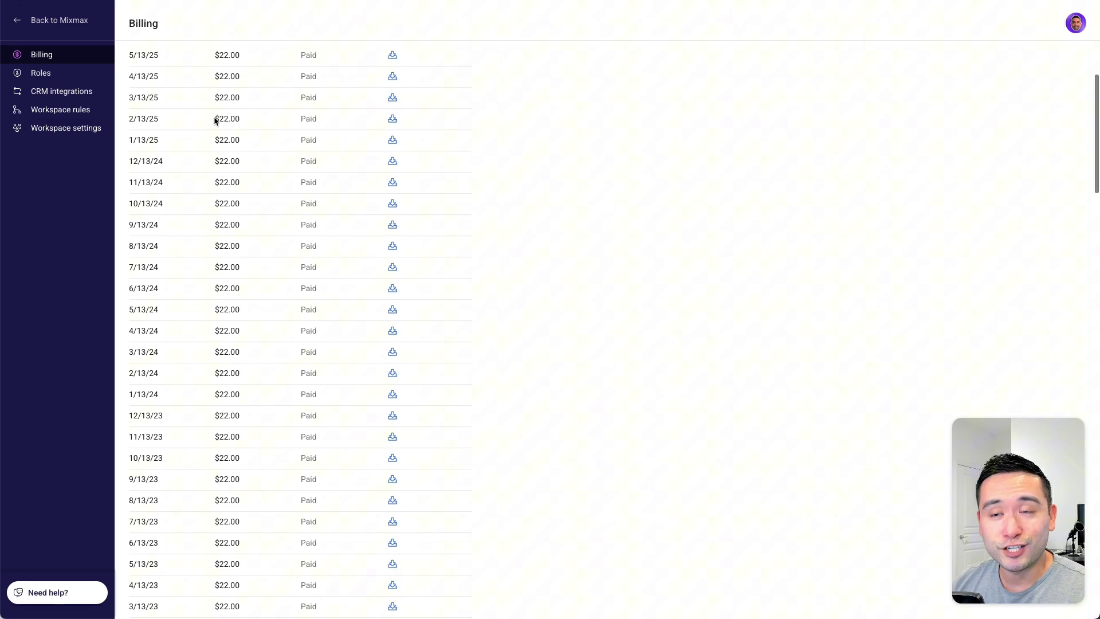
scroll(215, 120, down, 2)
scroll(215, 120, up, 3)
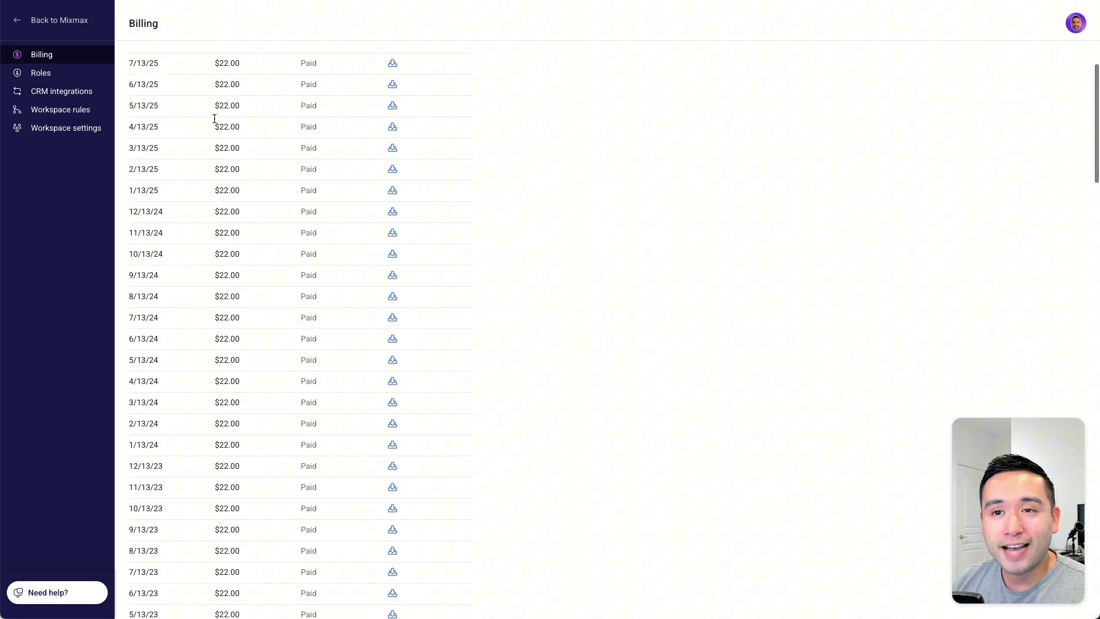
scroll(215, 119, up, 2)
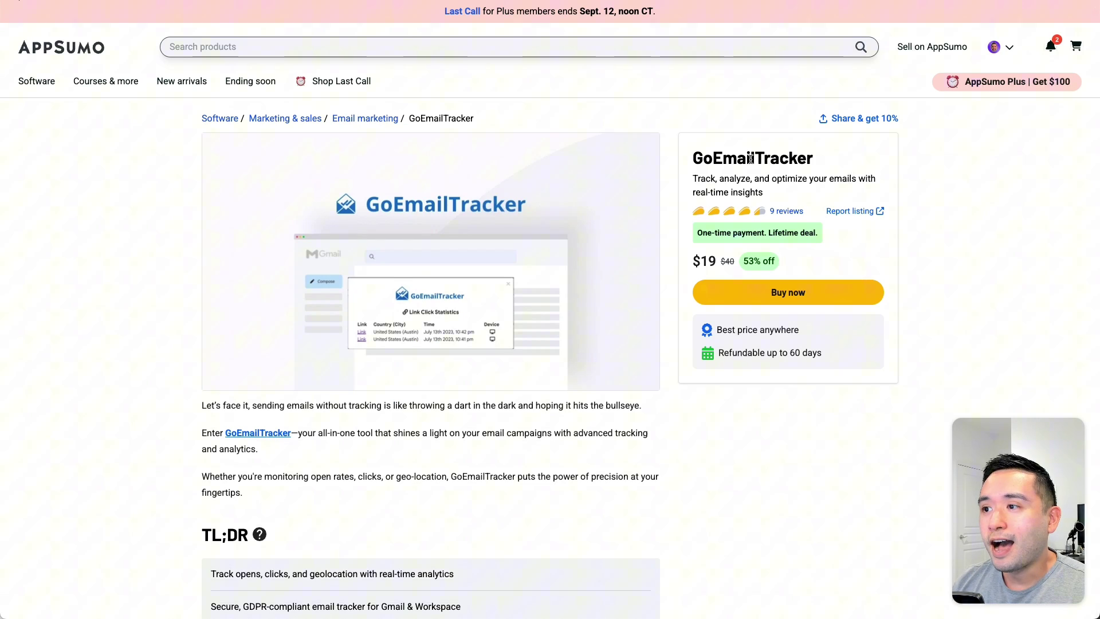
Step: Highlight the GoEmailTracker product name, then scroll down to the Plans & features section
drag(692, 157, 814, 165)
click(814, 165)
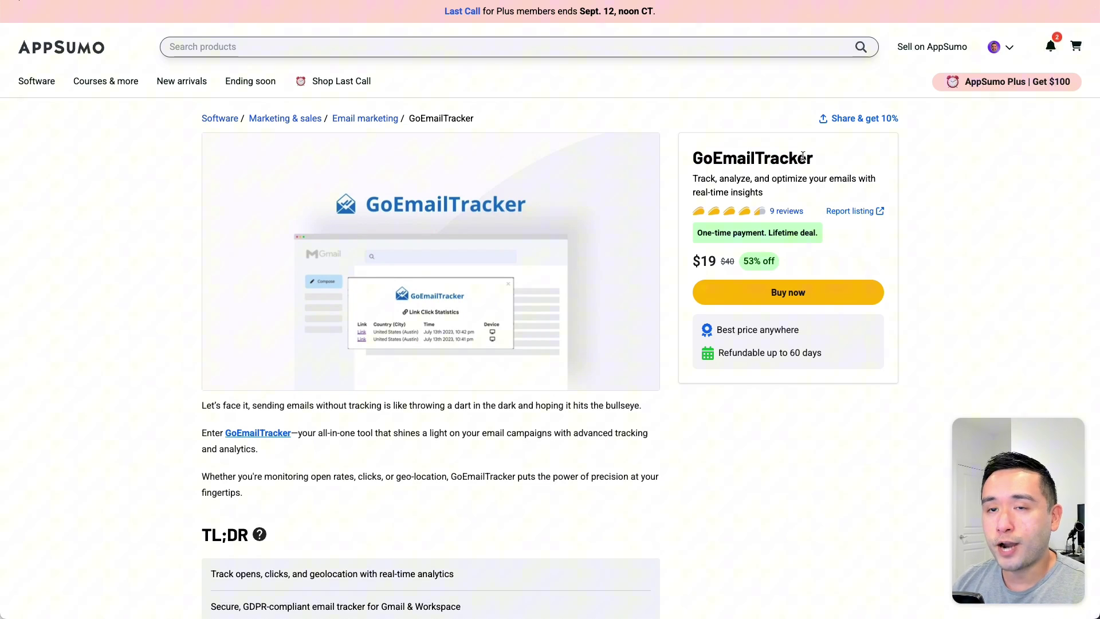
scroll(745, 177, down, 3)
scroll(687, 193, down, 15)
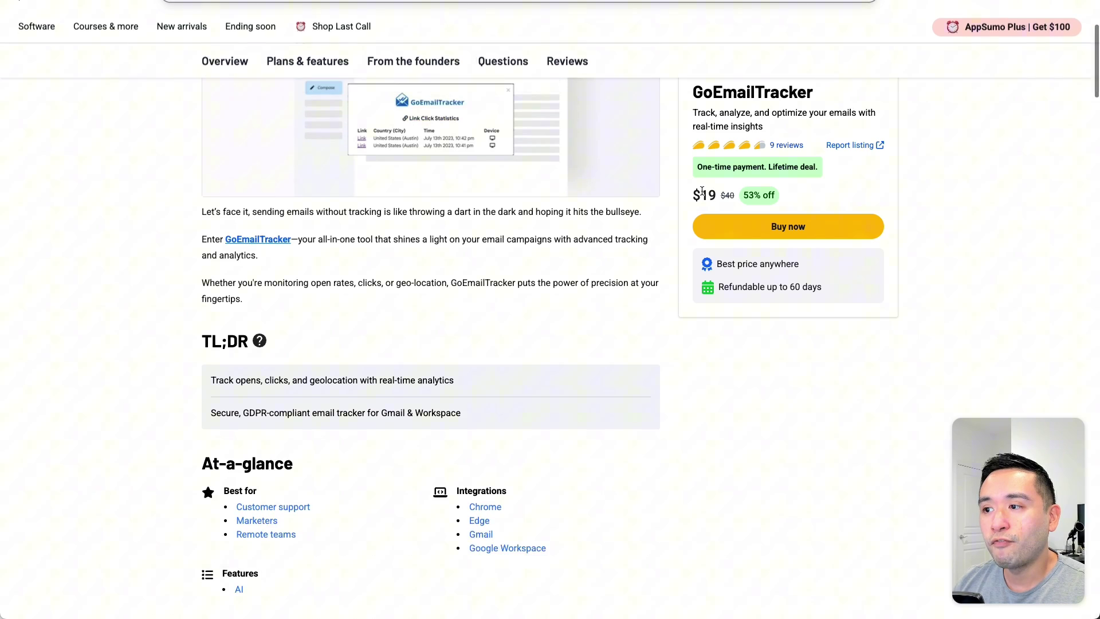
scroll(670, 196, down, 10)
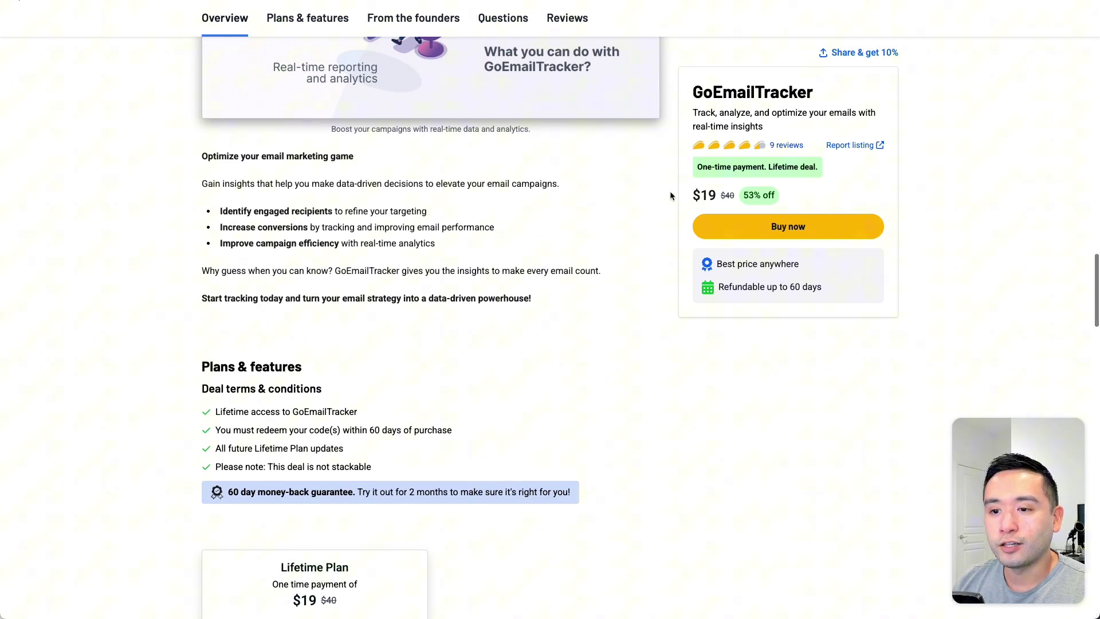
scroll(670, 196, down, 1)
scroll(669, 195, down, 3)
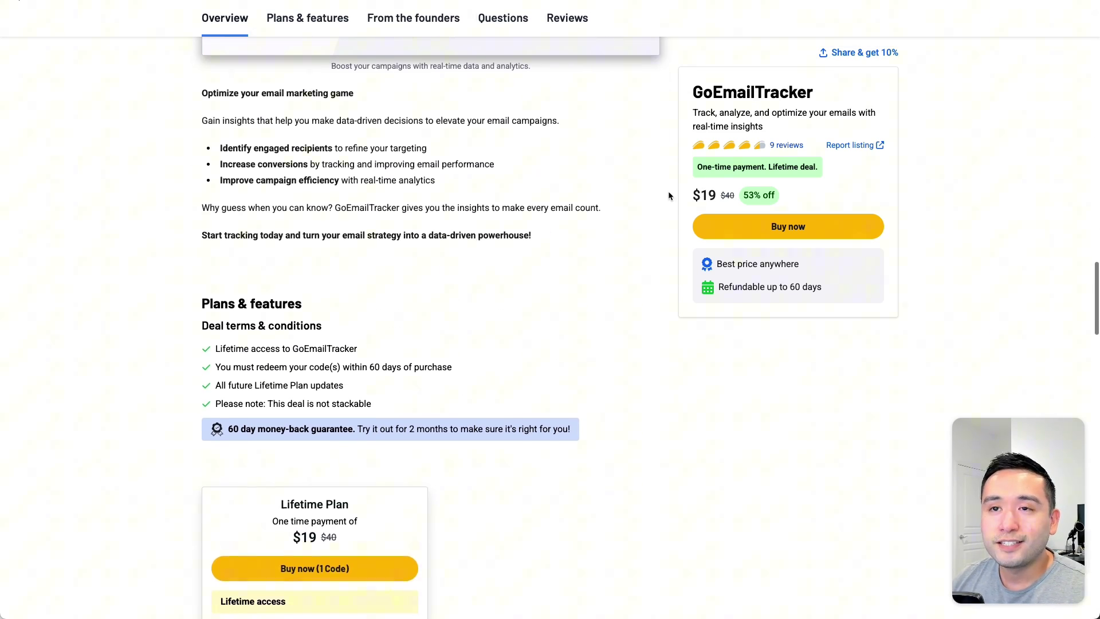
scroll(669, 196, down, 3)
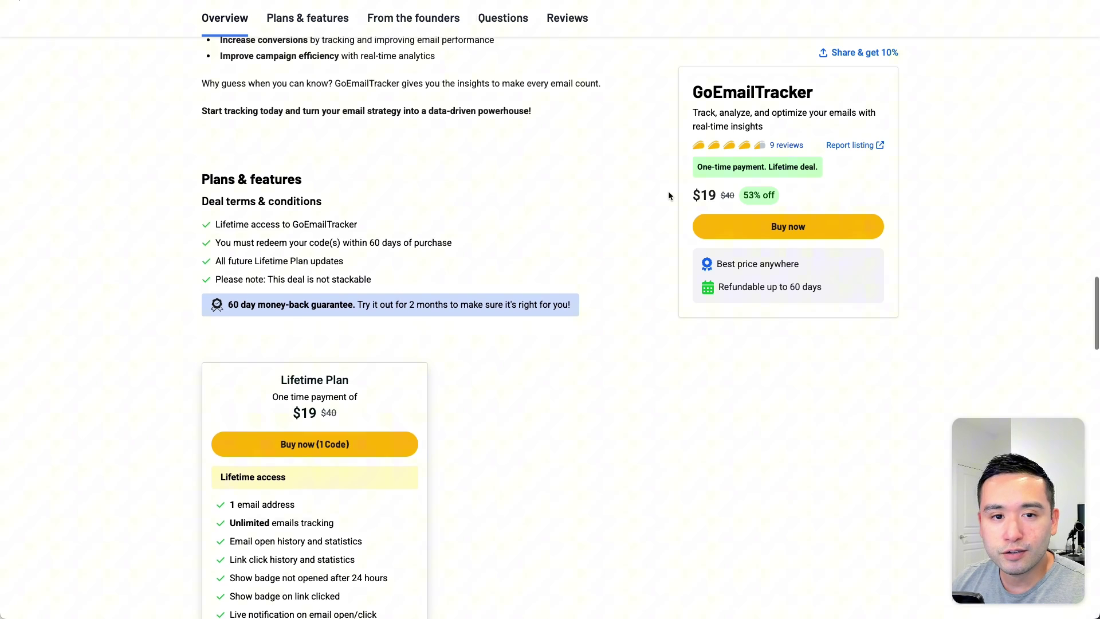
scroll(668, 196, down, 1)
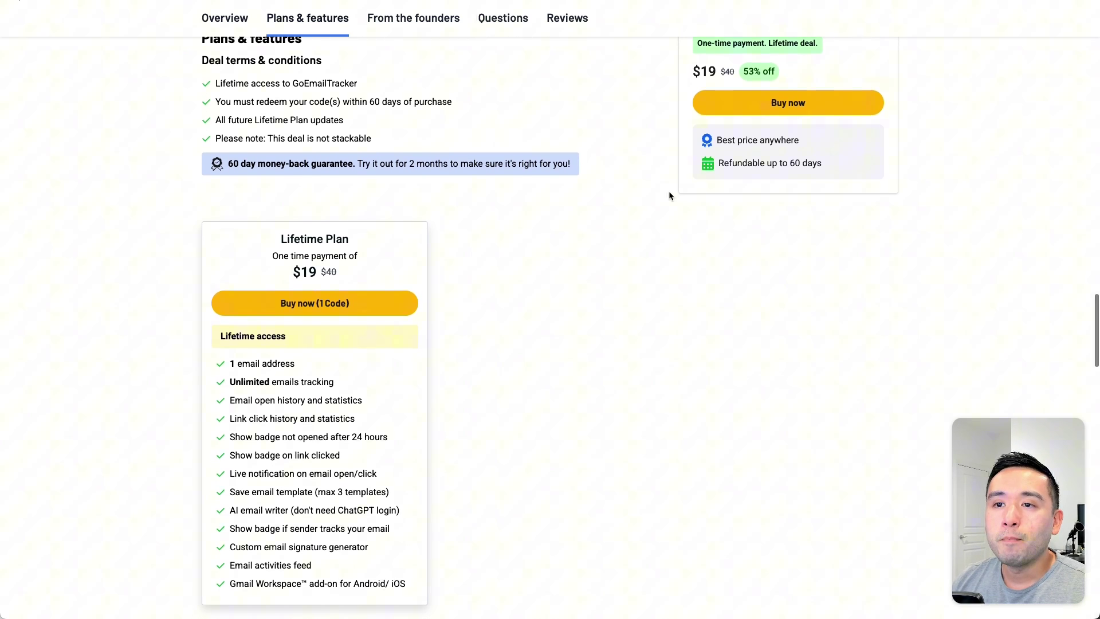
scroll(665, 196, down, 1)
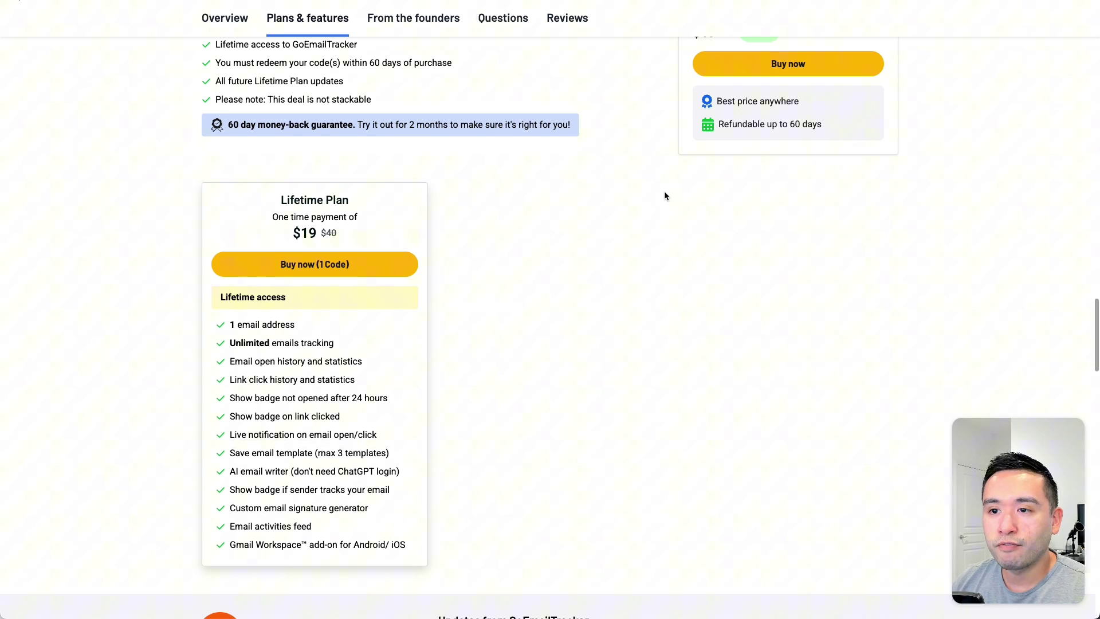
scroll(664, 195, down, 1)
scroll(665, 195, up, 2)
scroll(665, 196, up, 2)
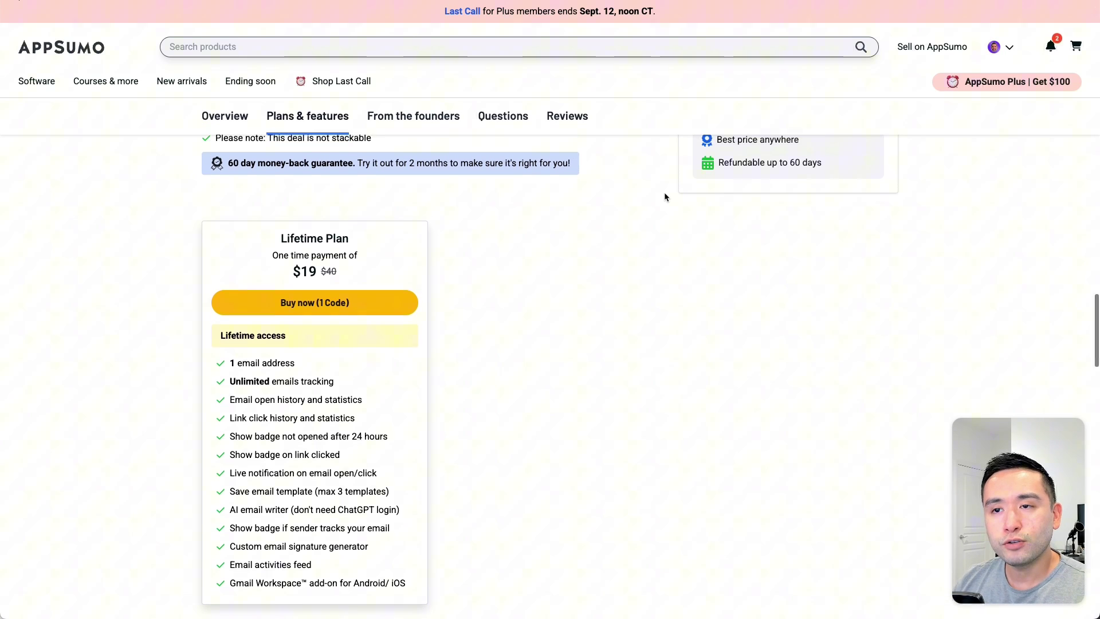
scroll(665, 197, down, 2)
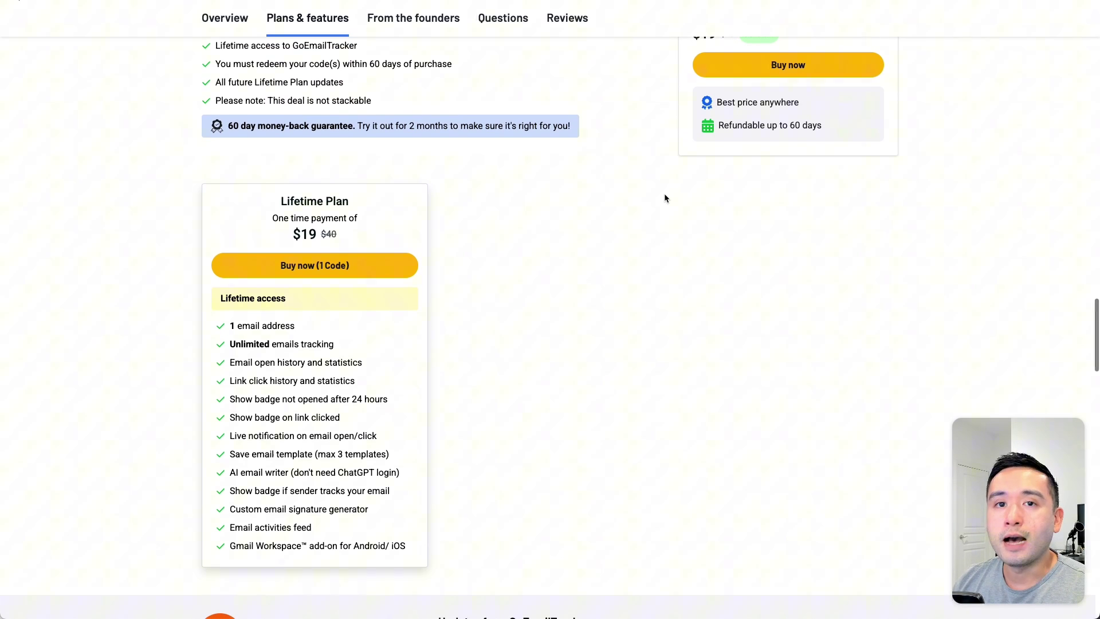
scroll(445, 235, down, 1)
scroll(446, 236, down, 1)
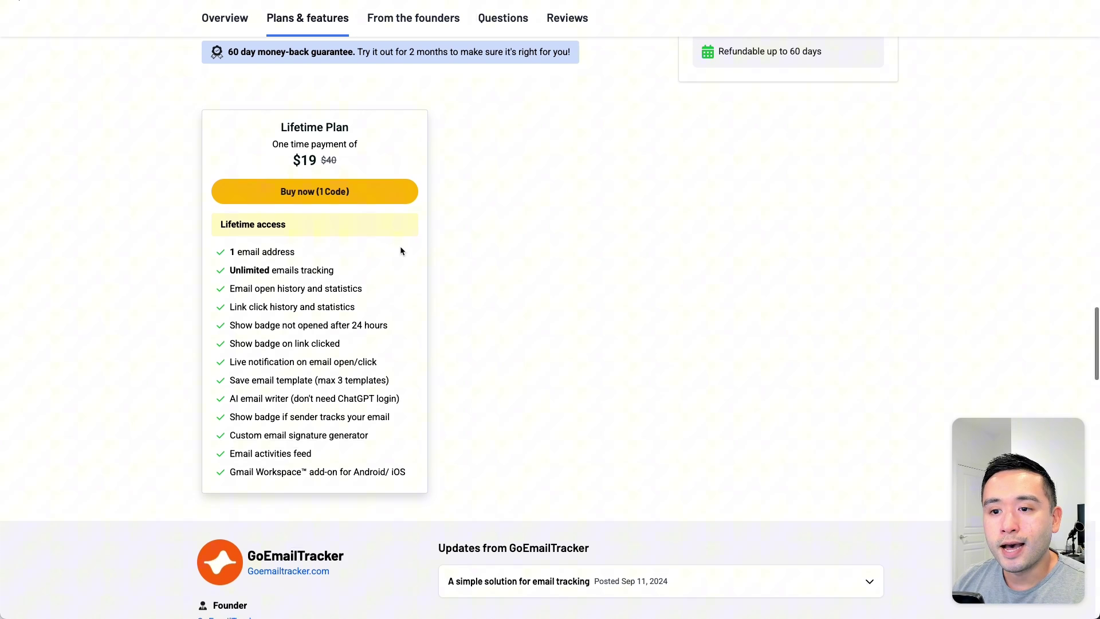
Step: Highlight the Lifetime Plan feature lines, including the 1 email address limit
mouse_move(235, 379)
mouse_down()
mouse_move(269, 414)
mouse_move(265, 435)
mouse_move(356, 436)
mouse_up()
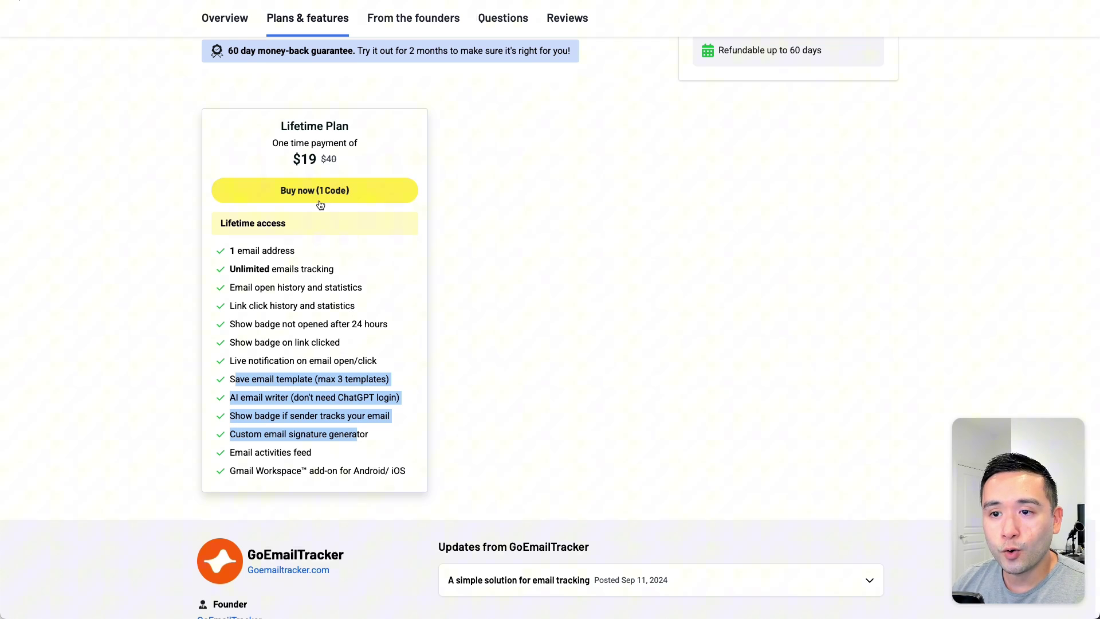
click(256, 252)
drag(231, 253, 295, 254)
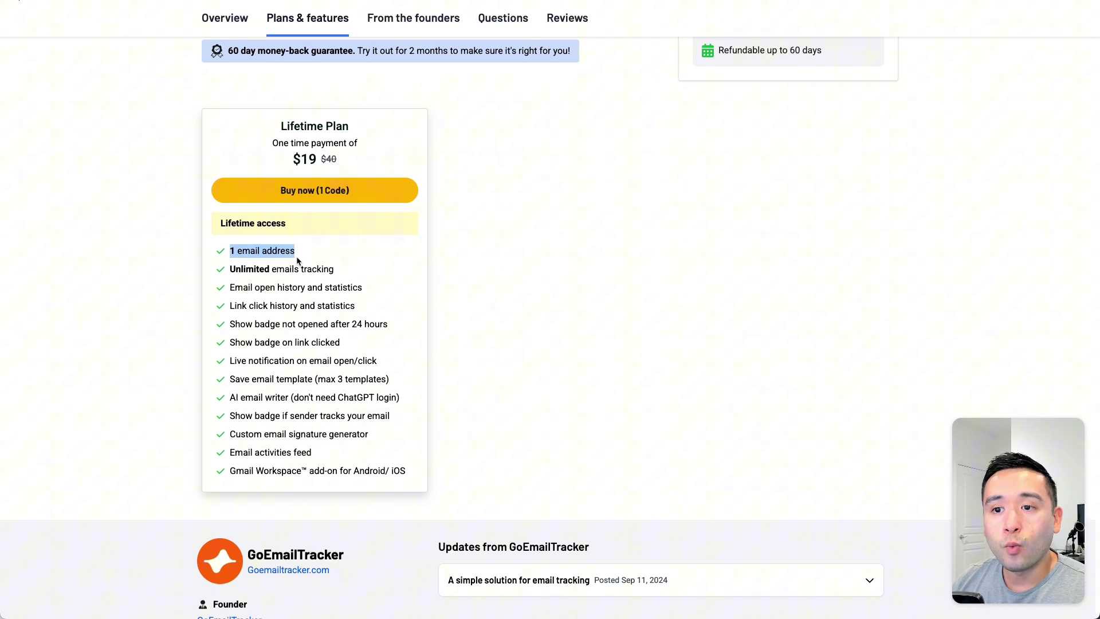
click(297, 257)
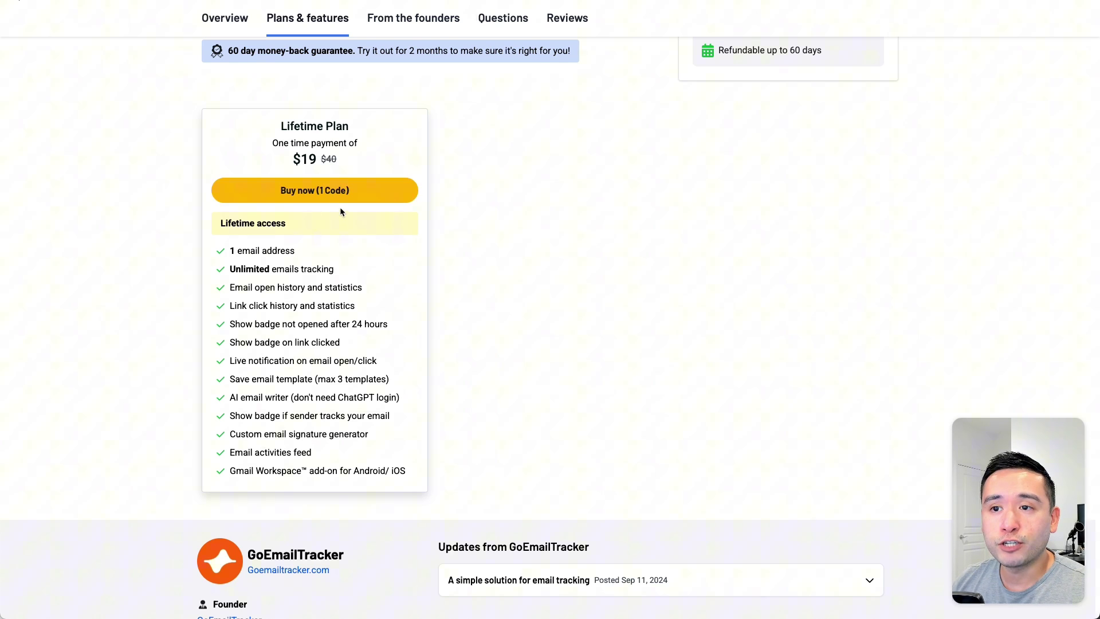
scroll(368, 212, up, 1)
scroll(367, 212, up, 3)
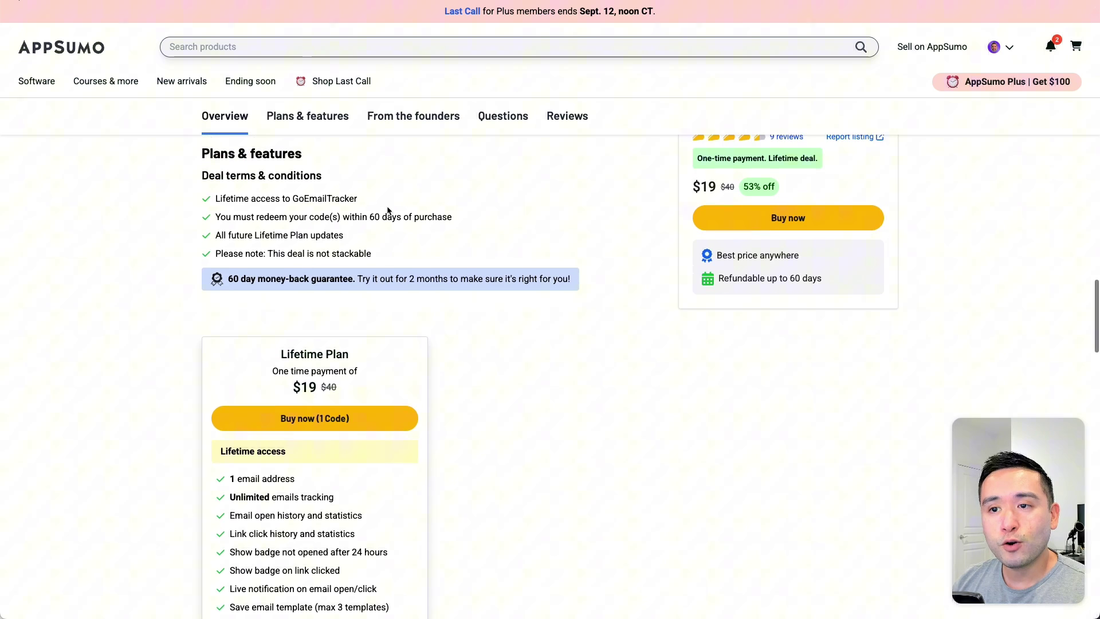
scroll(386, 211, up, 1)
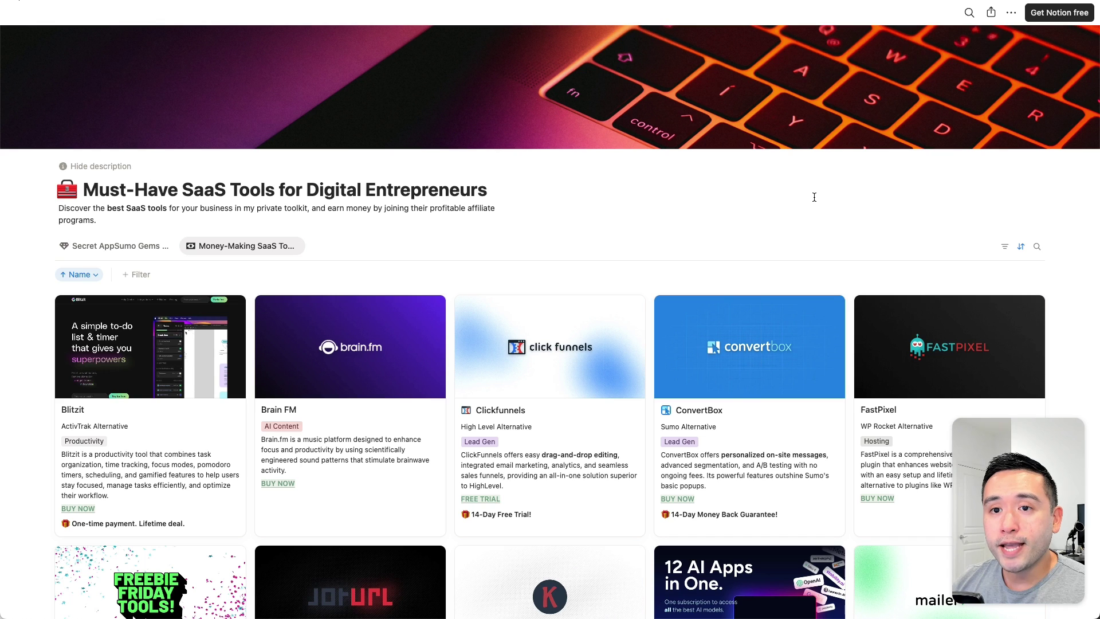
scroll(802, 196, down, 2)
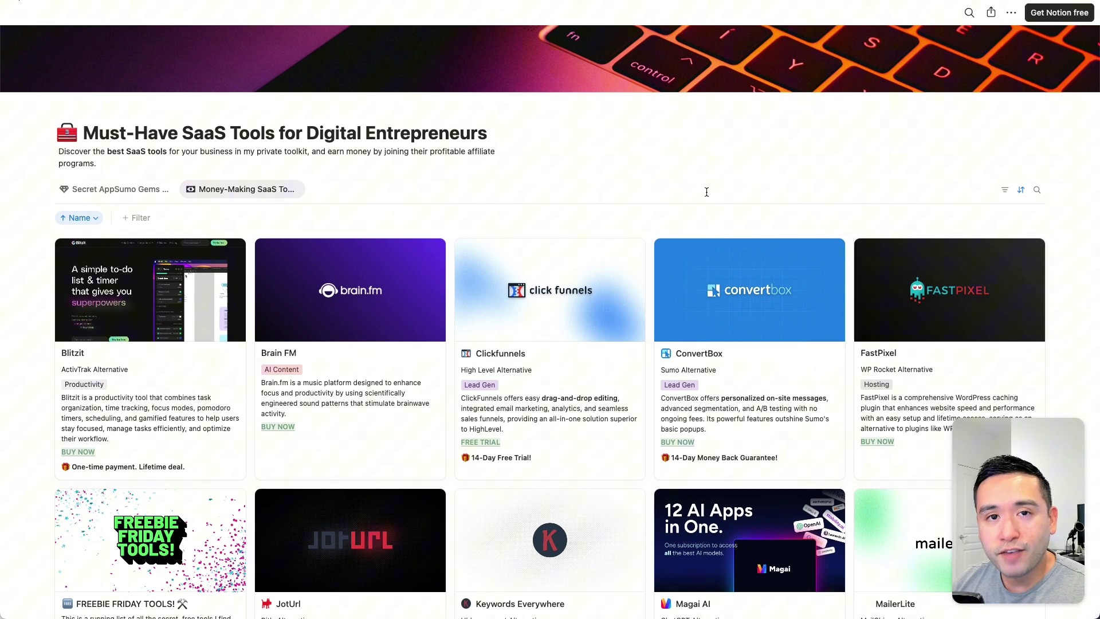
scroll(707, 192, down, 8)
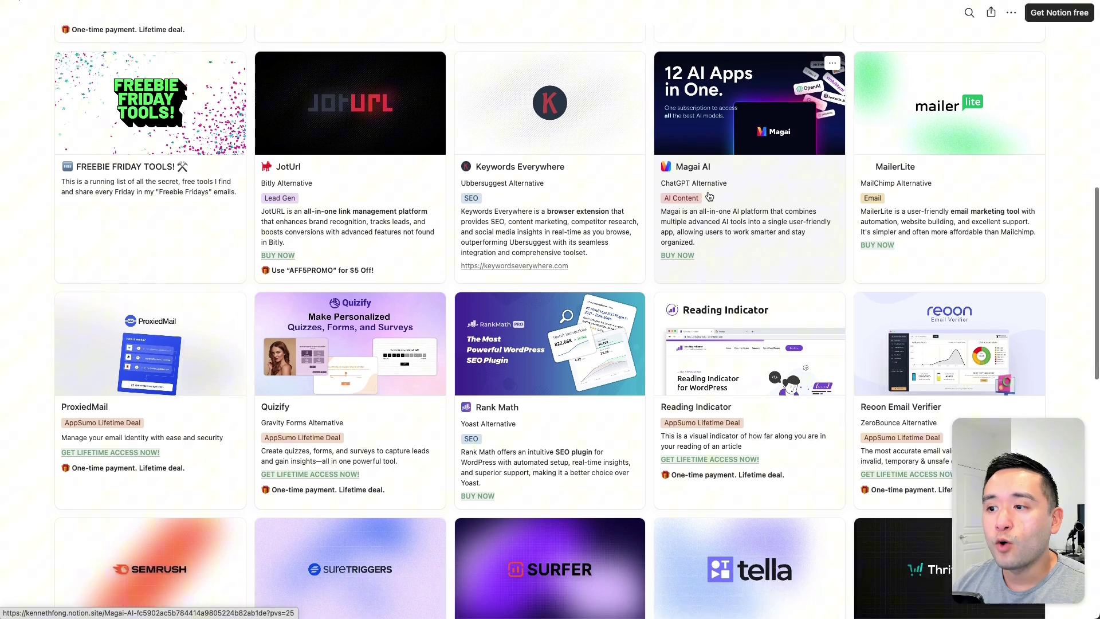
scroll(710, 196, down, 3)
scroll(709, 197, up, 2)
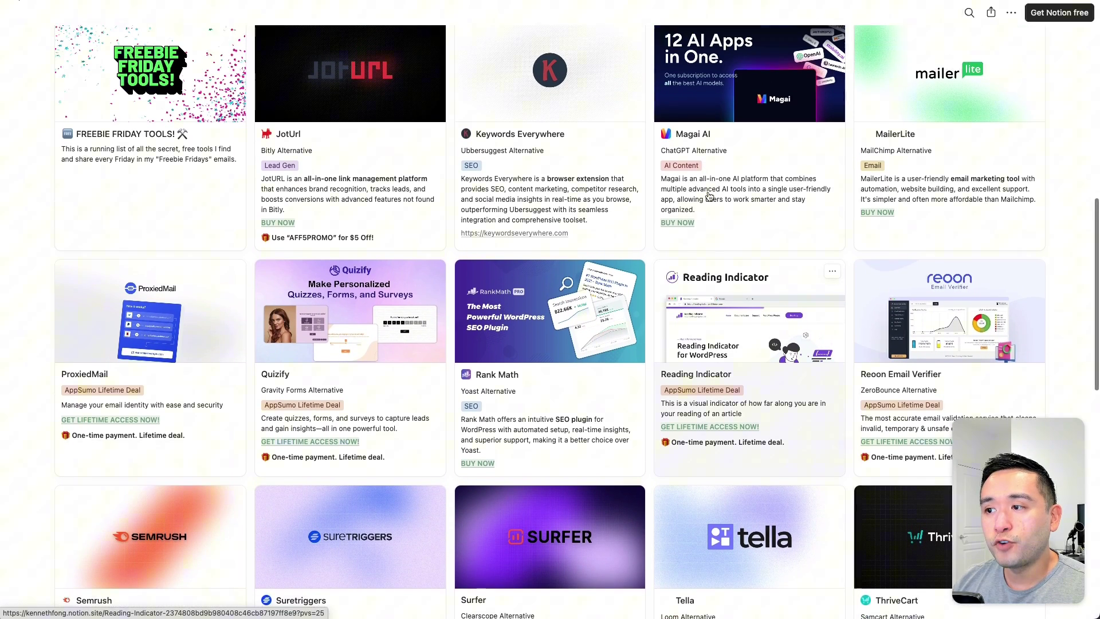
scroll(709, 196, up, 10)
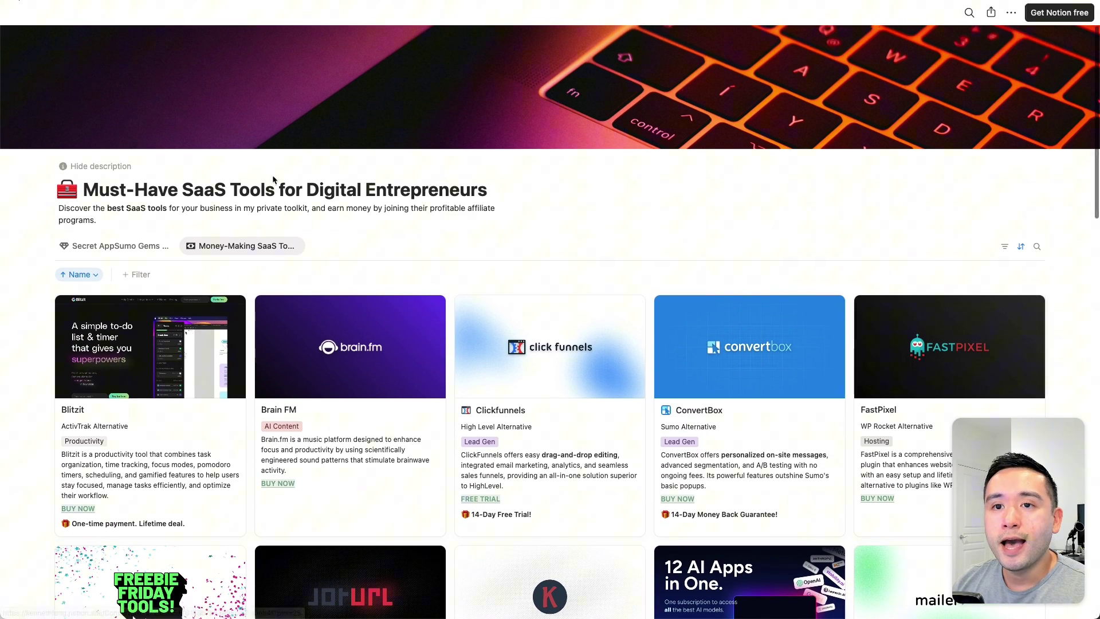
drag(113, 199, 490, 191)
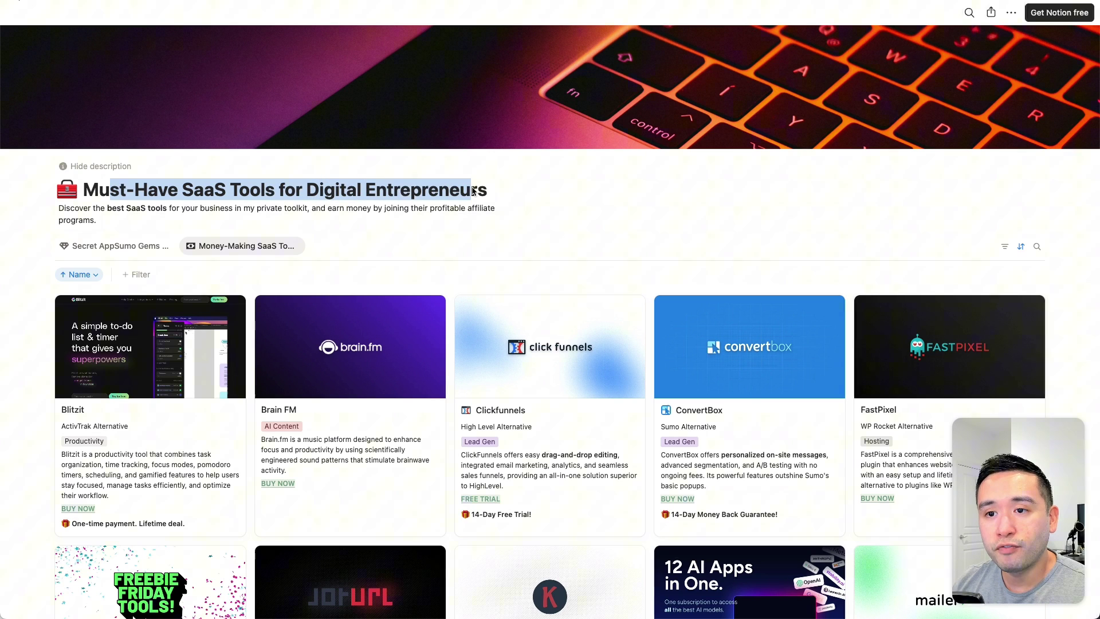
click(502, 187)
scroll(502, 188, down, 5)
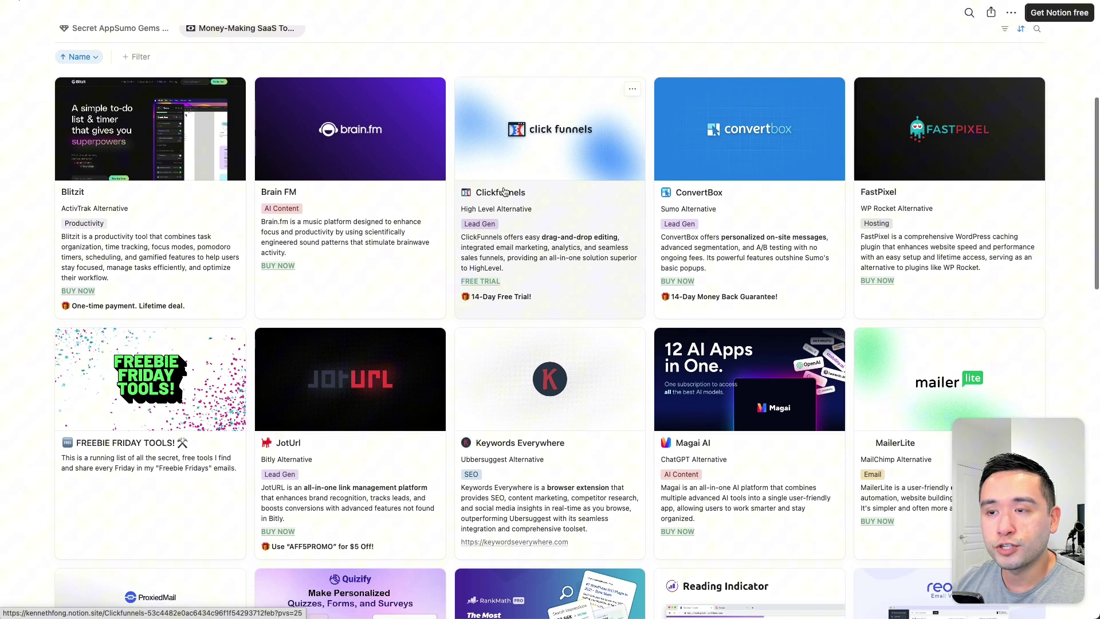
scroll(459, 198, down, 2)
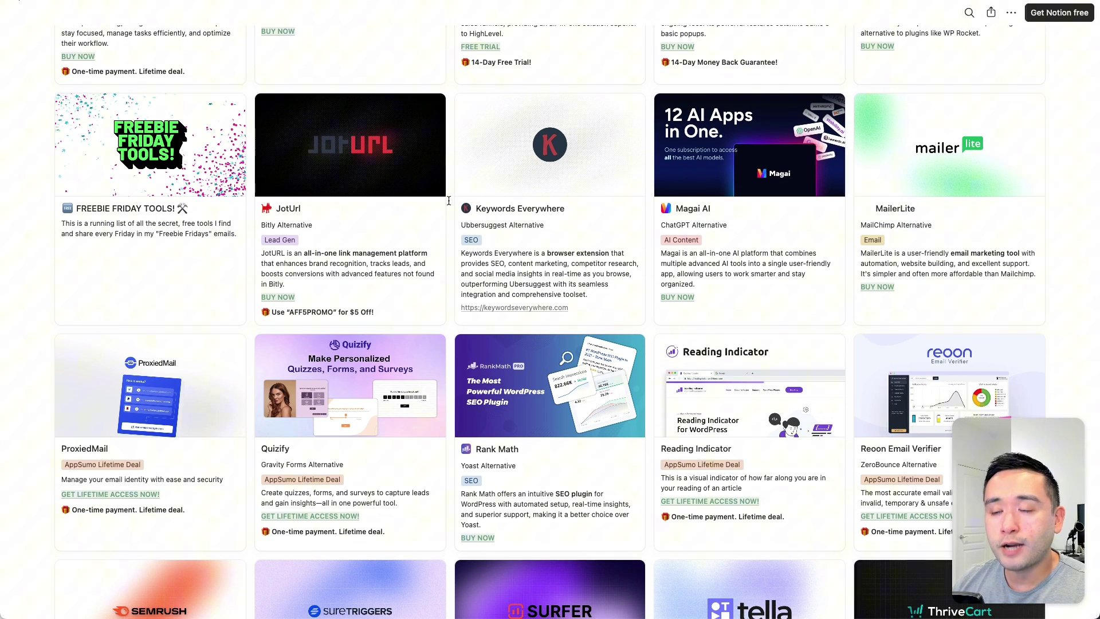
scroll(449, 201, down, 3)
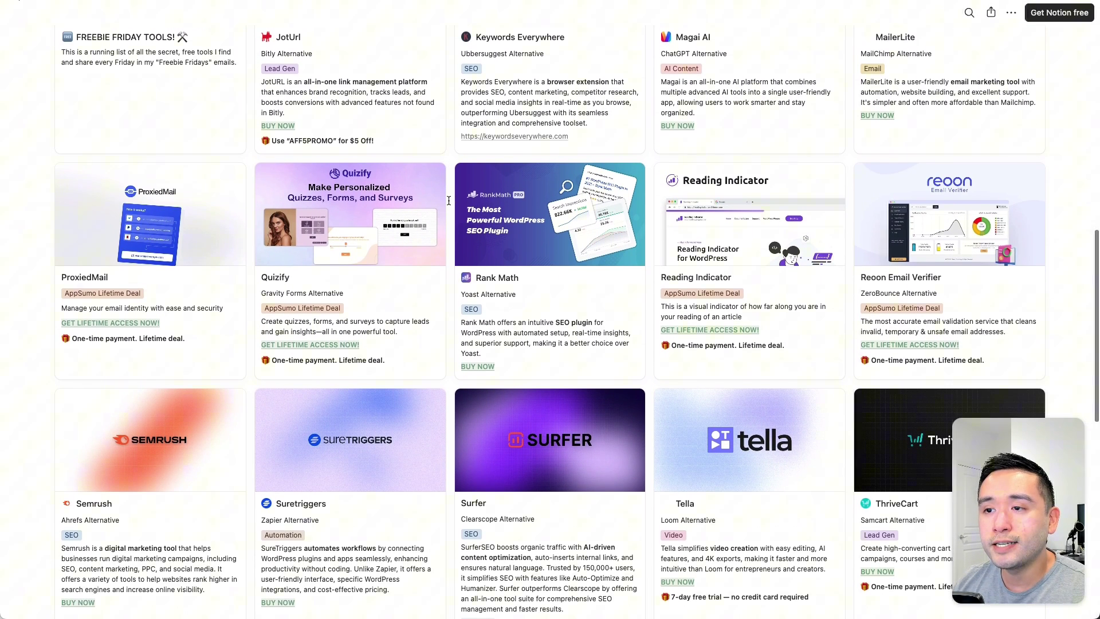
scroll(448, 201, down, 5)
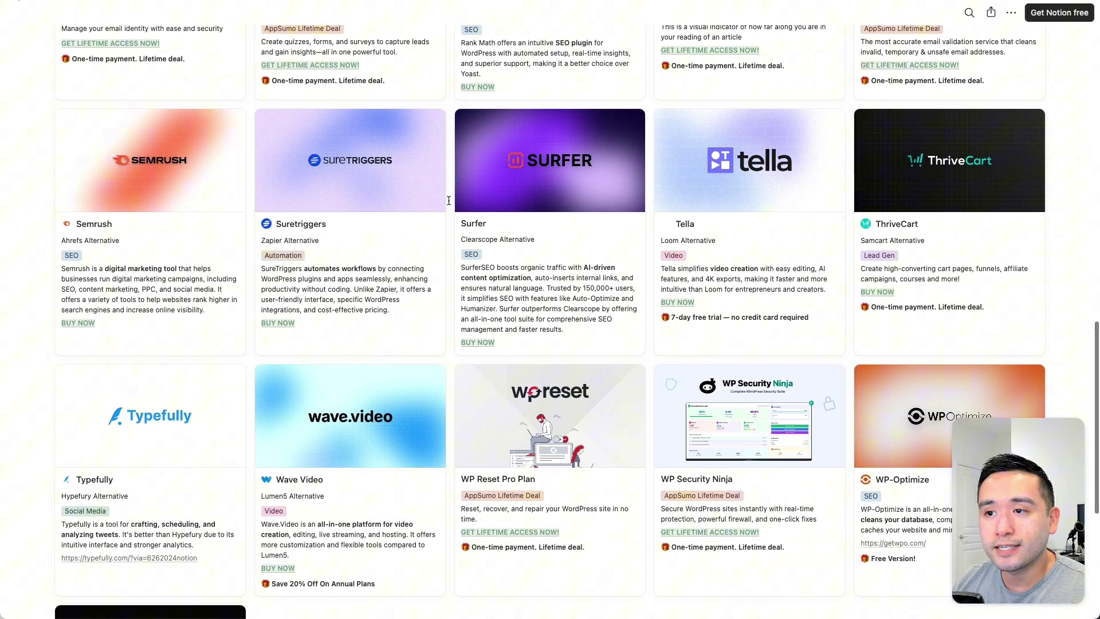
scroll(449, 200, up, 6)
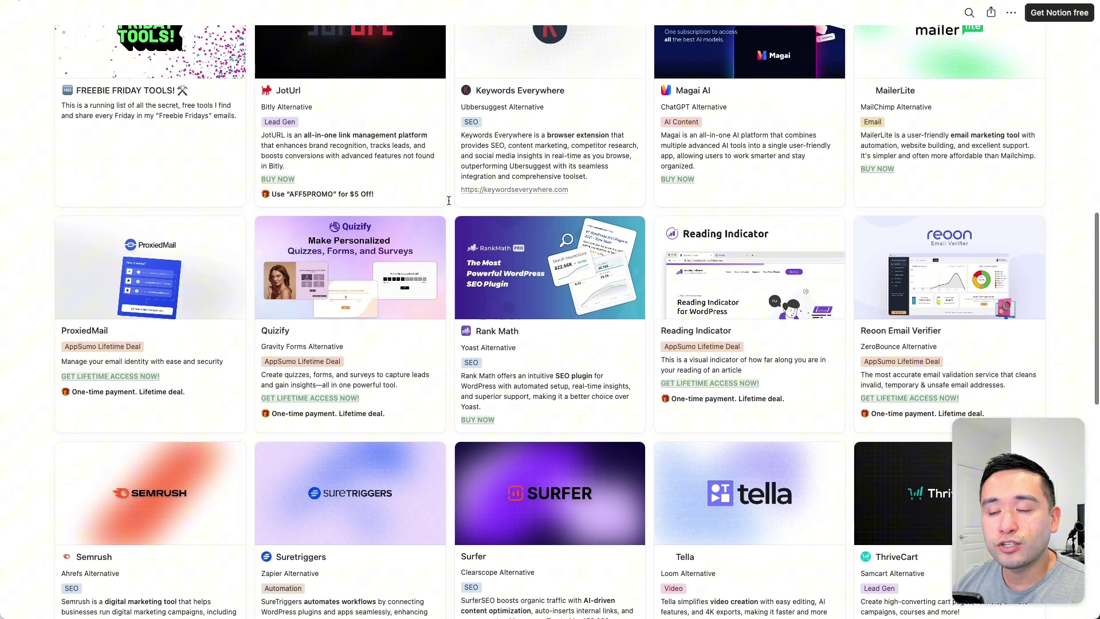
scroll(449, 201, up, 5)
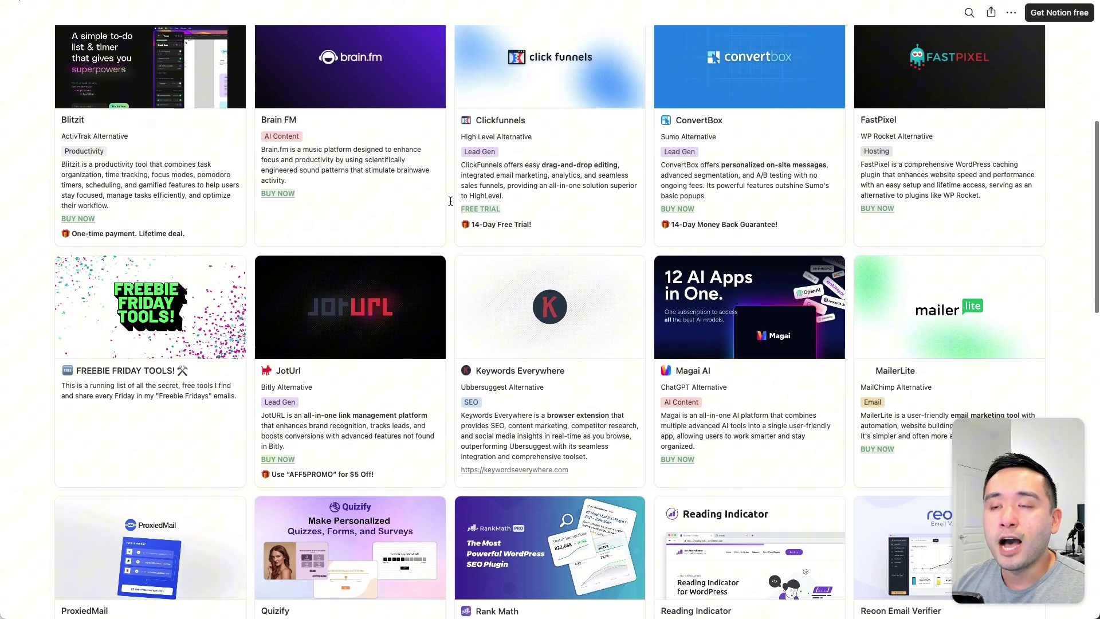
scroll(451, 201, up, 5)
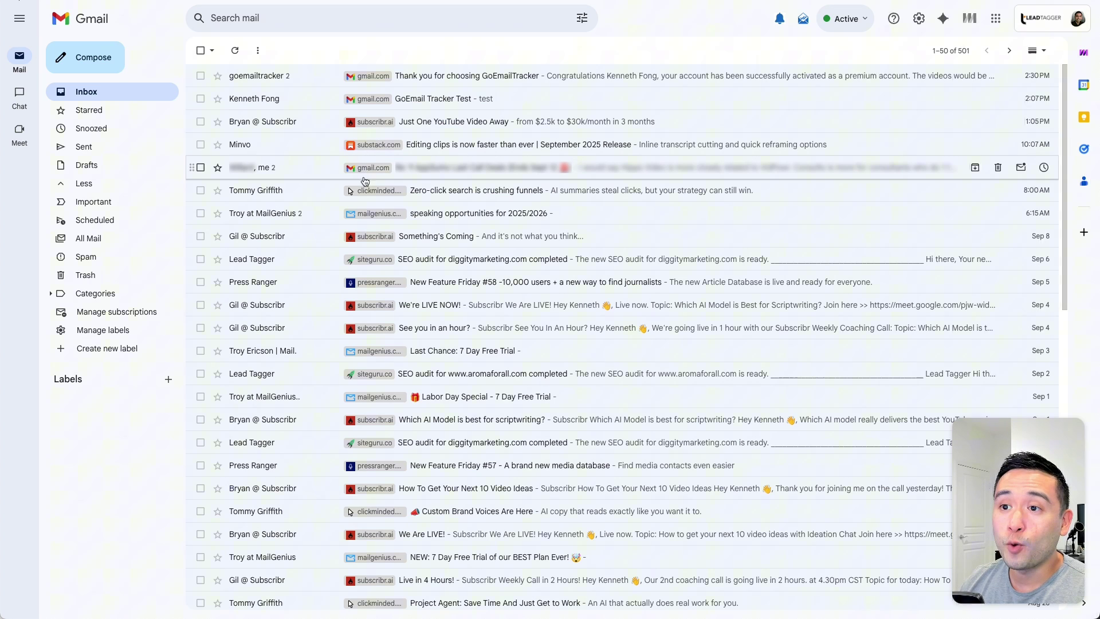
Step: Open GoEmailTracker's My Activity panel from the Gmail header bell, showing no tracked emails yet
scroll(361, 189, down, 1)
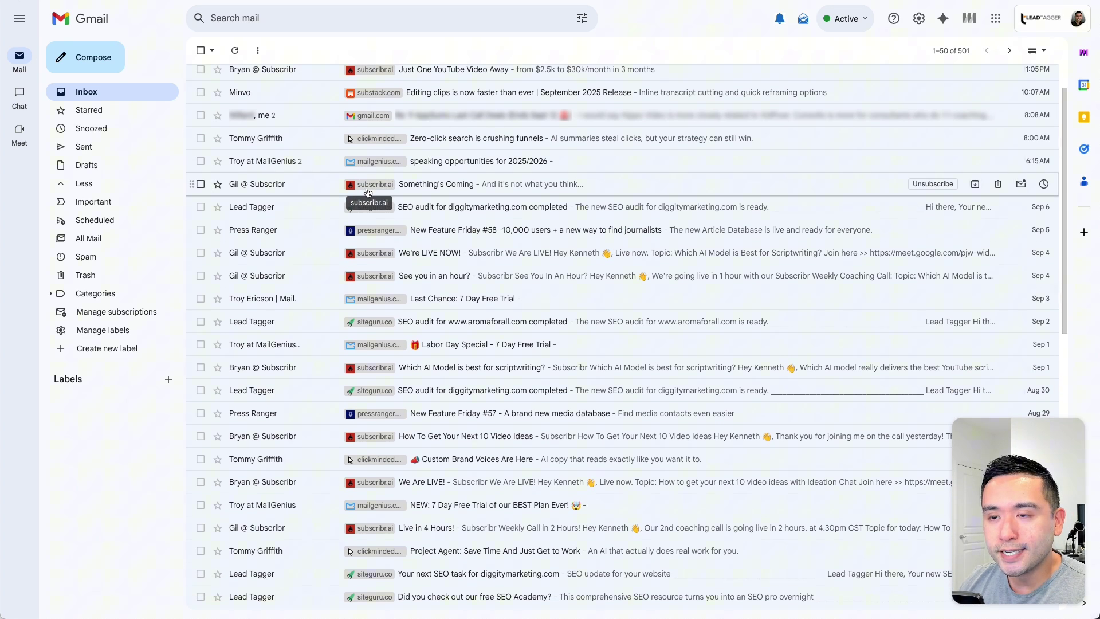
scroll(379, 252, up, 1)
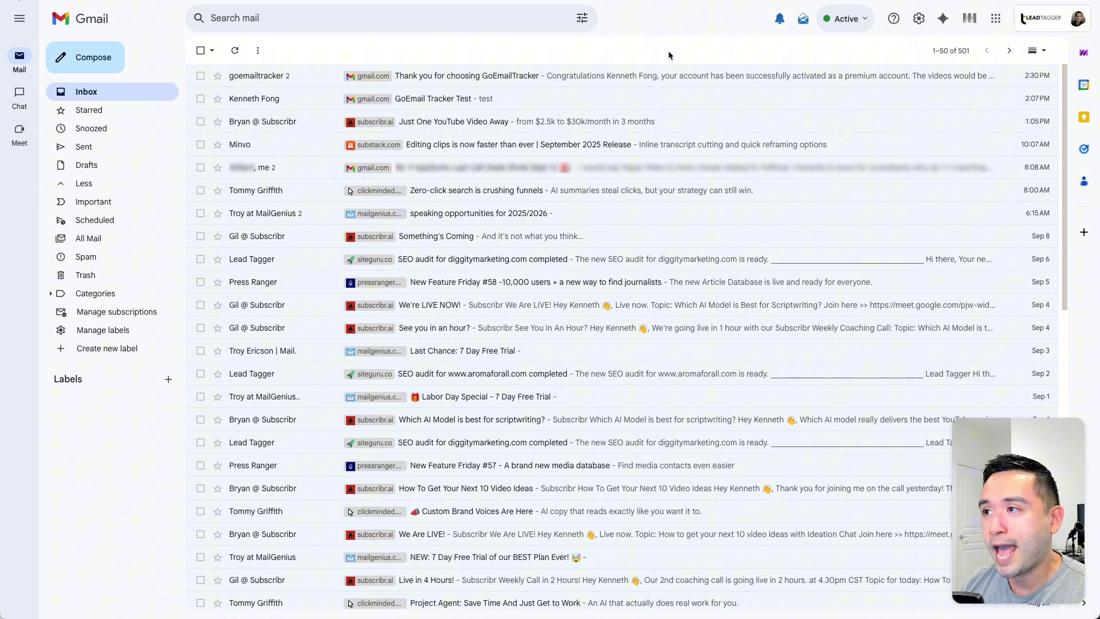
click(781, 22)
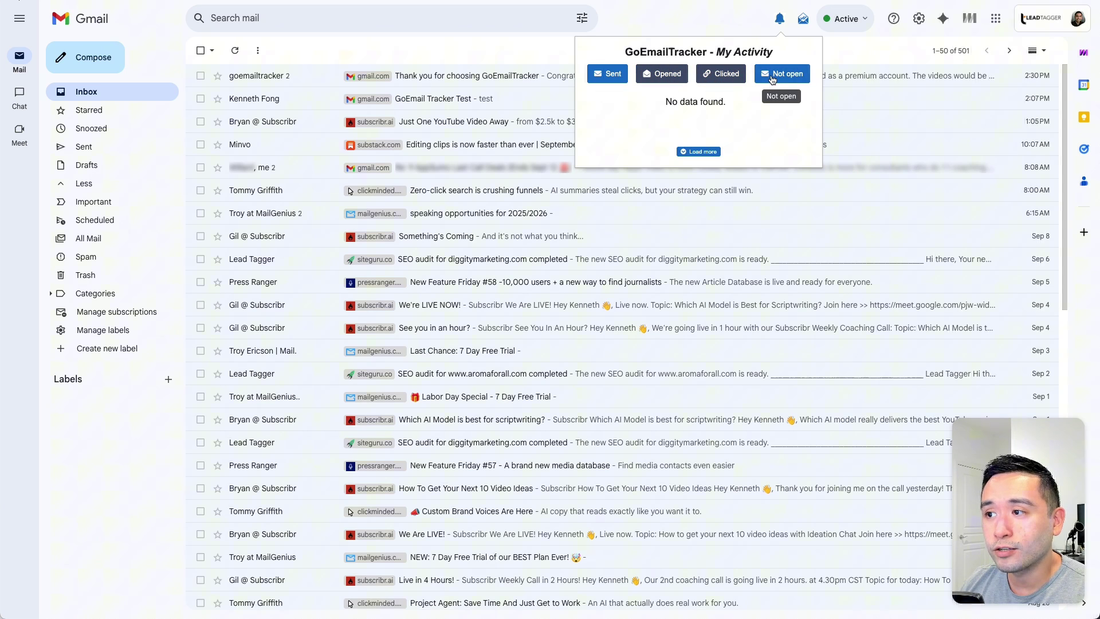
Step: Show GoEmailTracker's status panel confirming PREMIUM activation and listing how-to videos
click(804, 20)
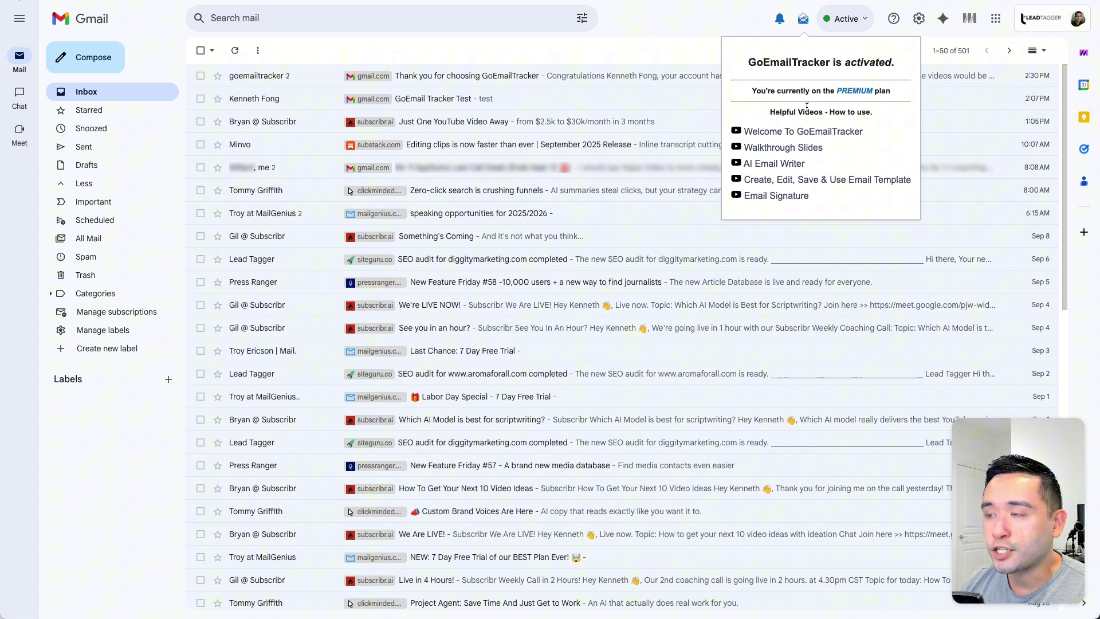
Step: Start a new Gmail message with C and view GoEmailTracker's tools list beside Send
key(c)
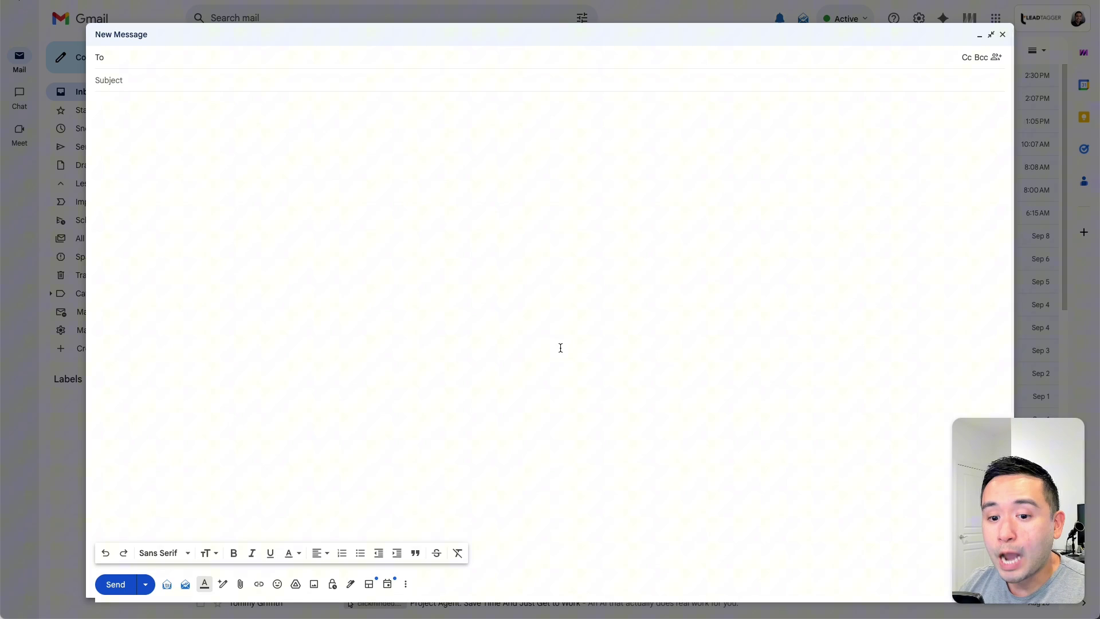
click(167, 584)
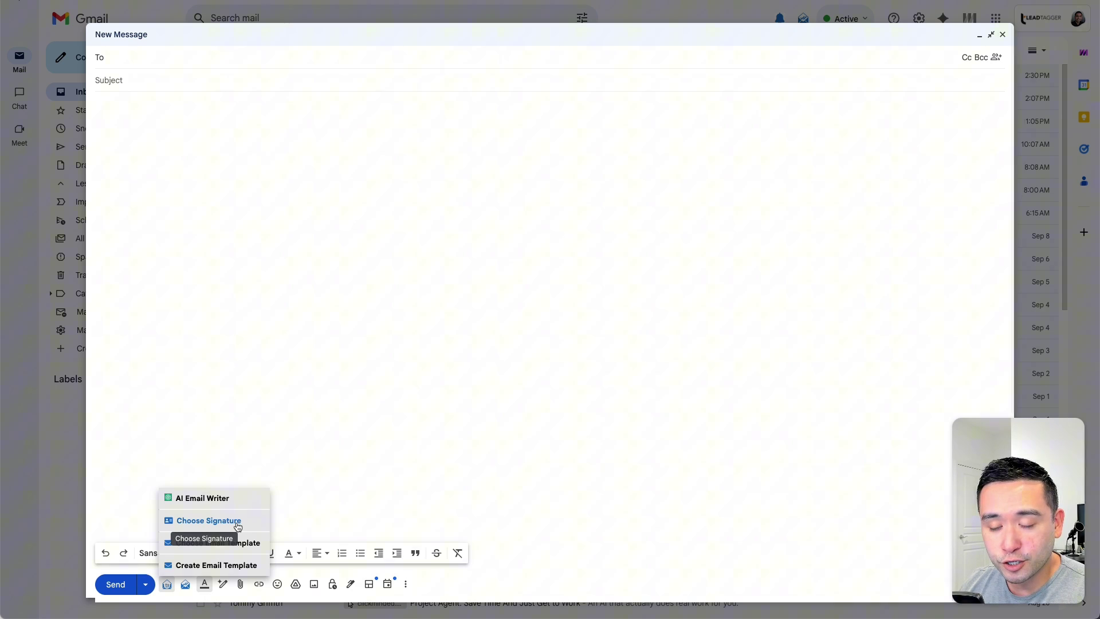
click(233, 569)
mouse_move(186, 583)
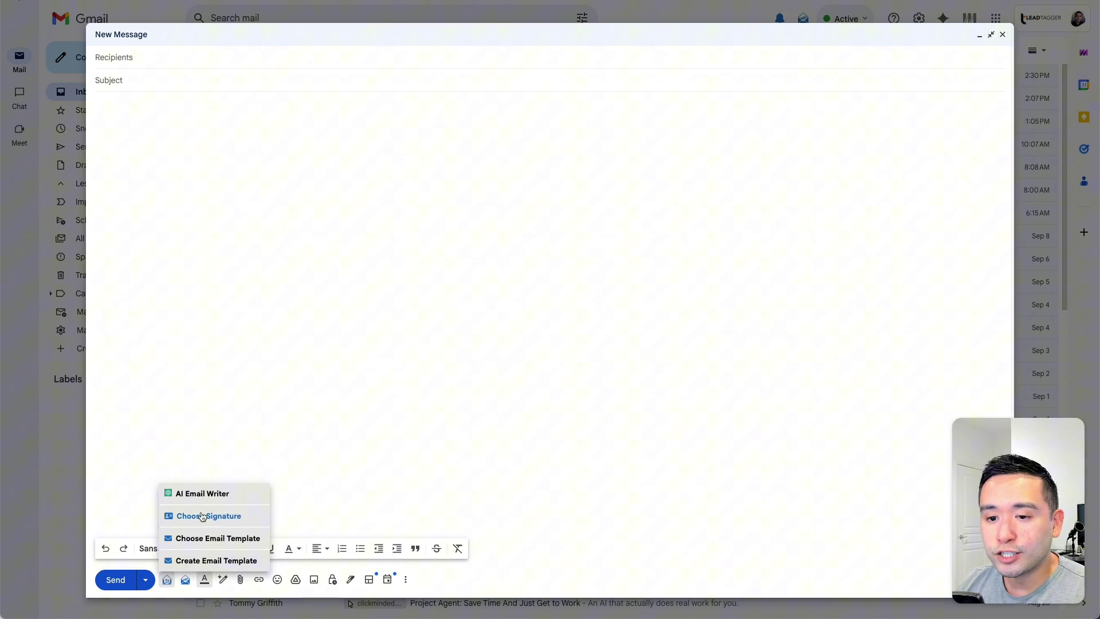
Step: Fill the AI Email Writer prompt with 'Write an email about payment reminder' and generate the draft
click(202, 494)
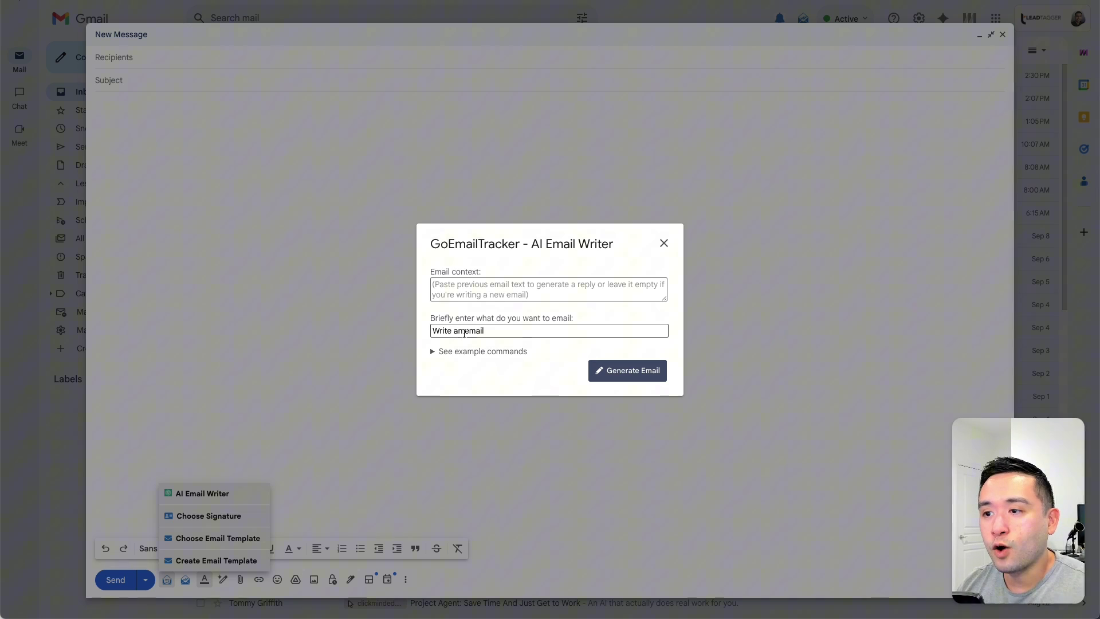
click(512, 284)
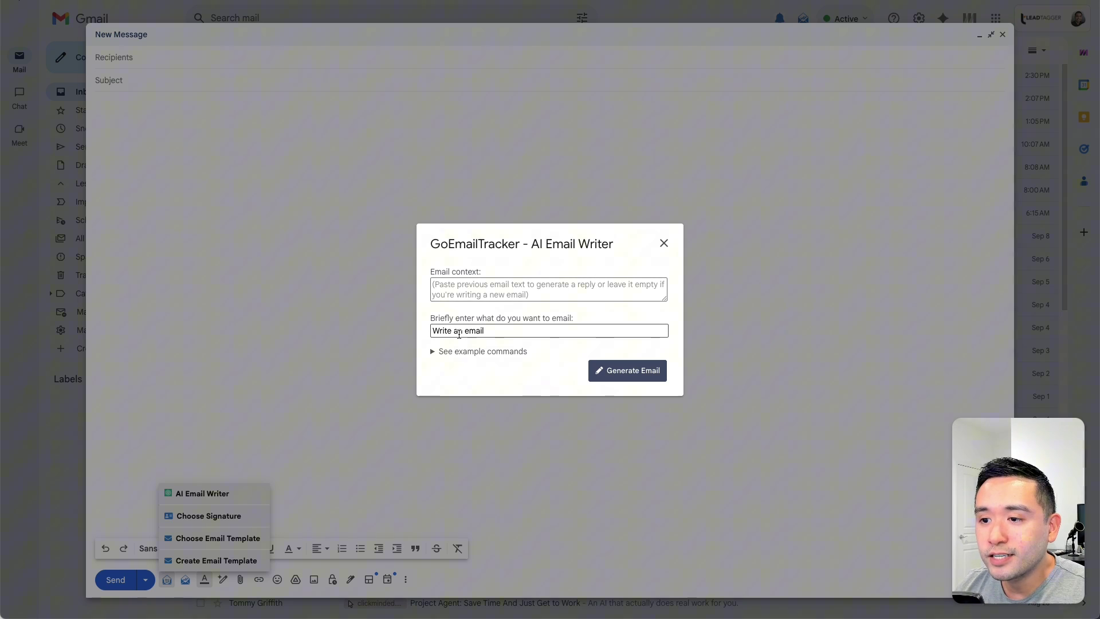
drag(446, 331, 507, 335)
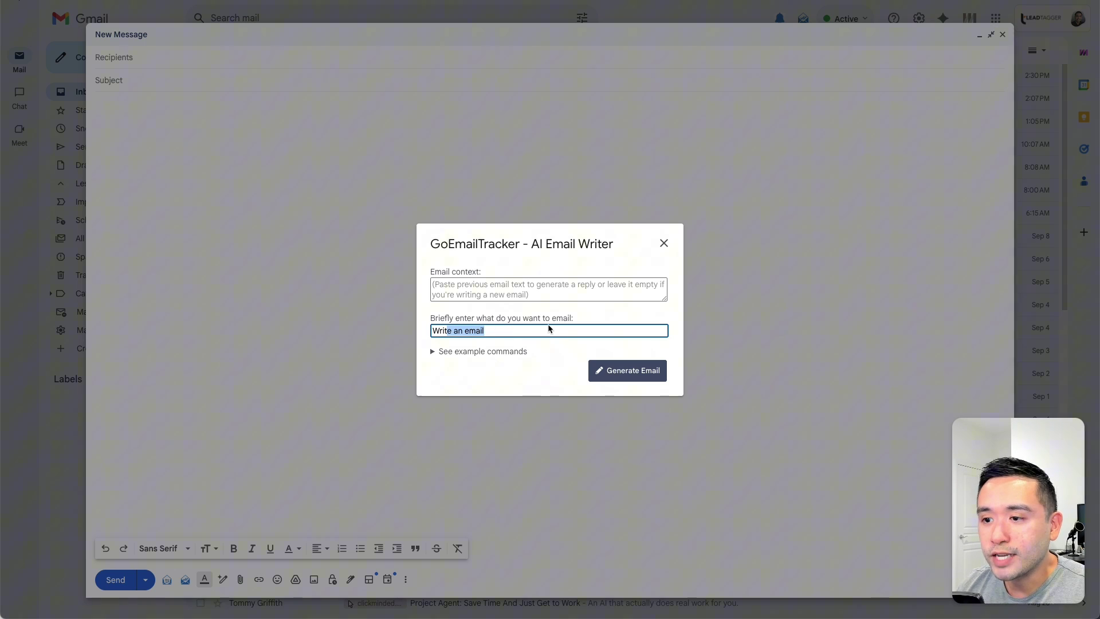
click(451, 354)
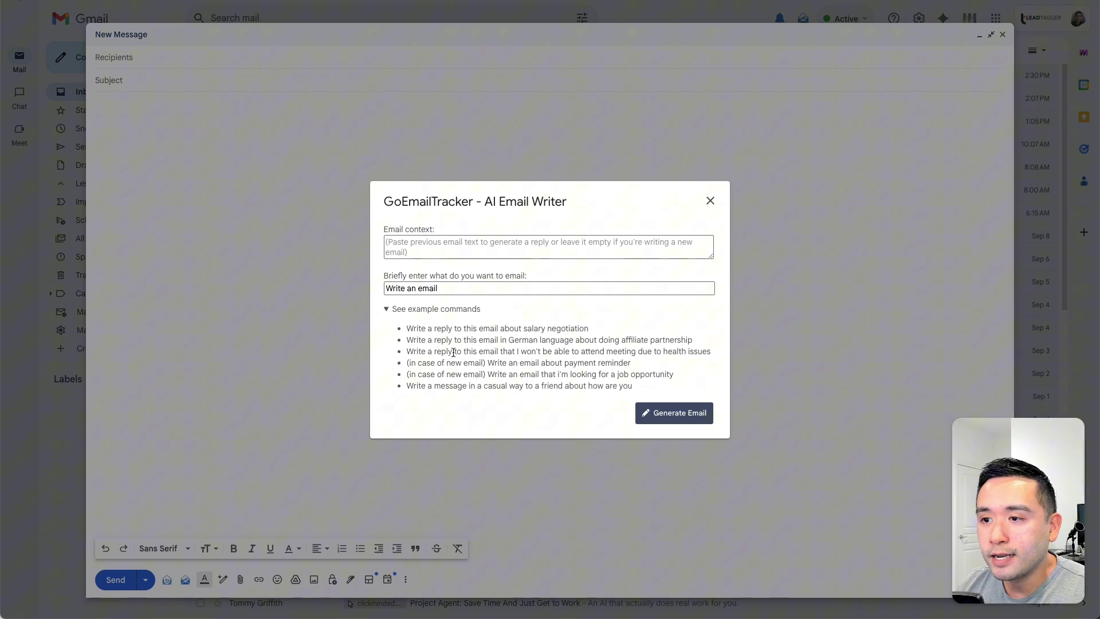
drag(632, 380, 417, 329)
drag(487, 362, 634, 367)
key(ctrl+c)
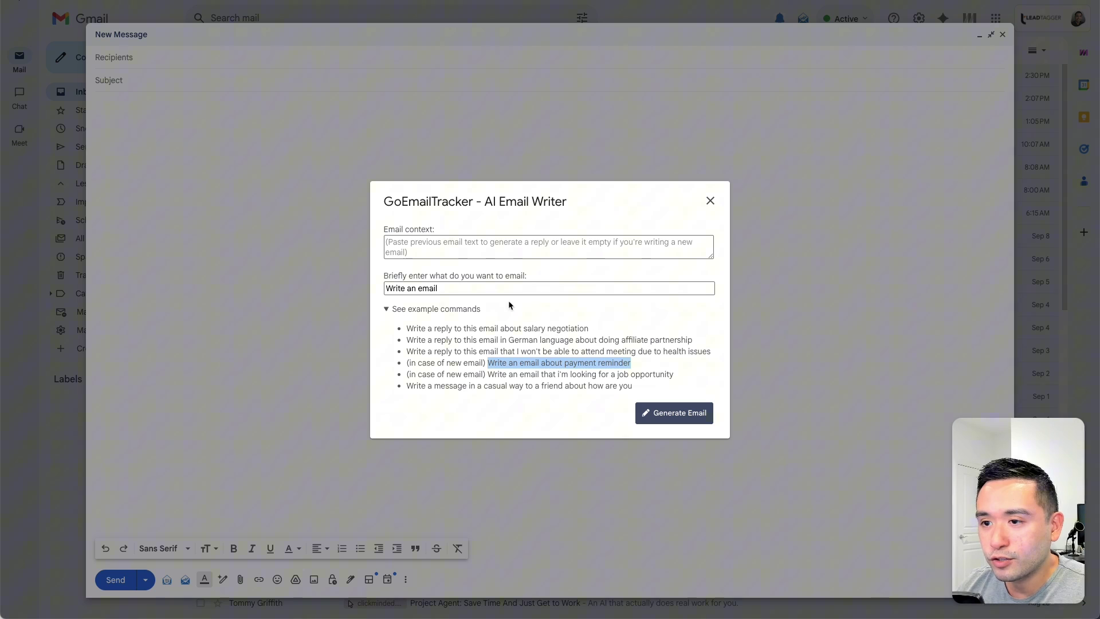
click(471, 284)
key(ctrl+shift+Left)
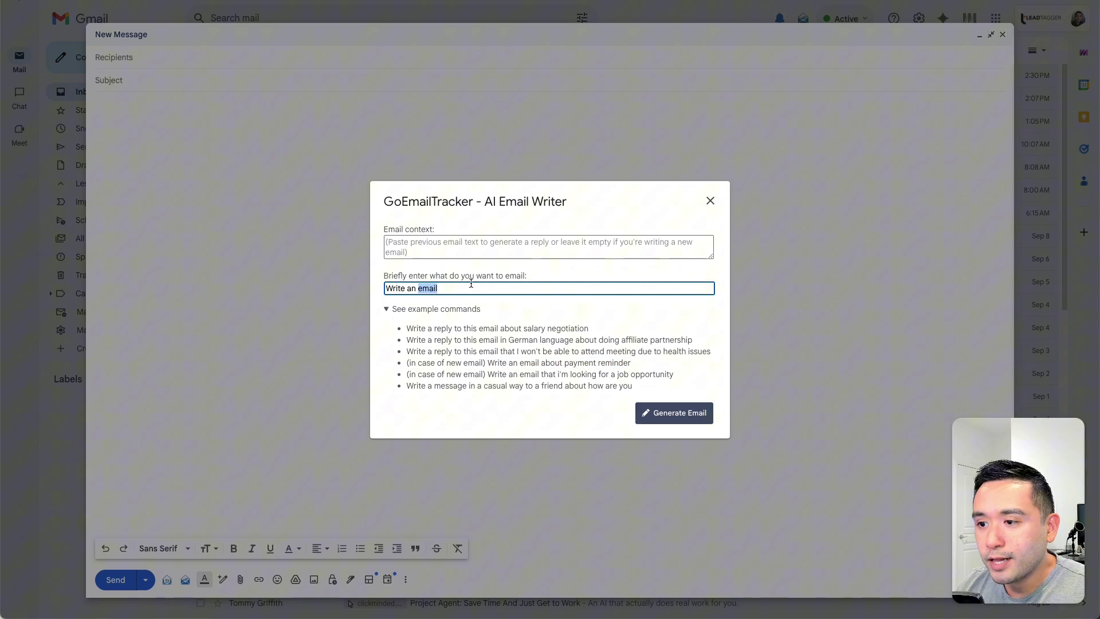
key(ctrl+shift+Left)
key(ctrl+shift+Left)
key(ctrl+v)
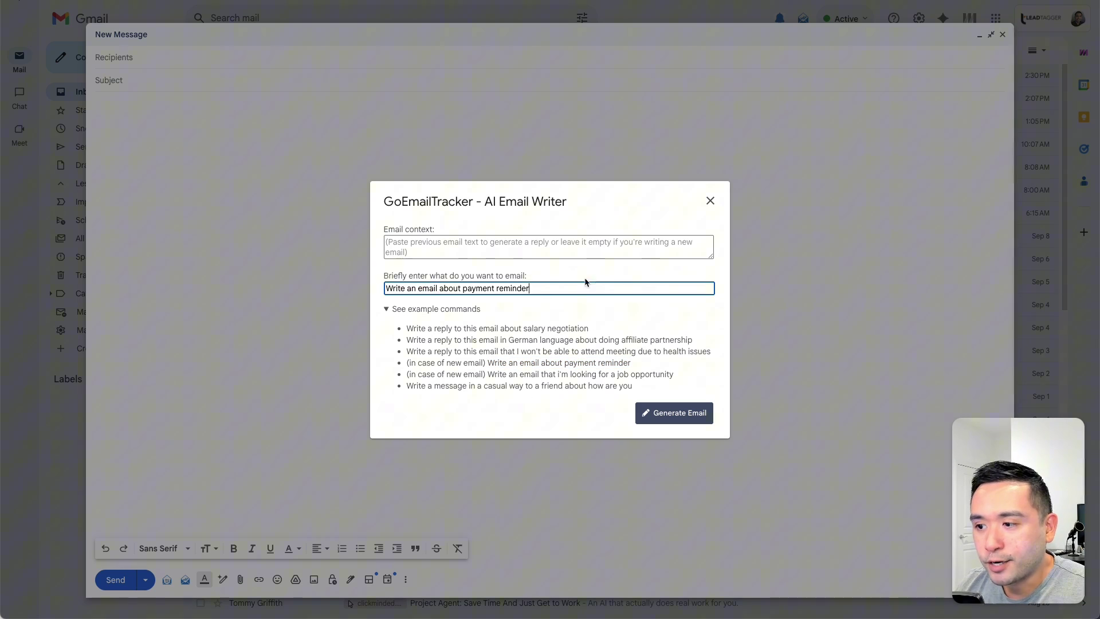
click(670, 415)
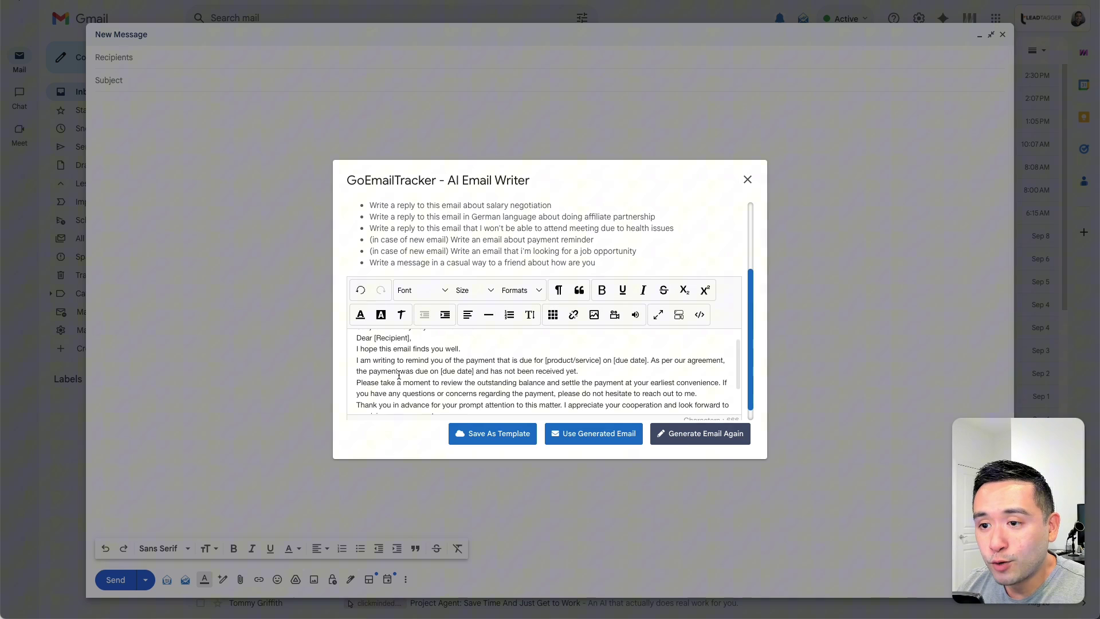
Step: Bold 'I hope this email finds you well.' and add an AppSumo image URL above Best regards
scroll(398, 366, up, 1)
drag(389, 343, 492, 346)
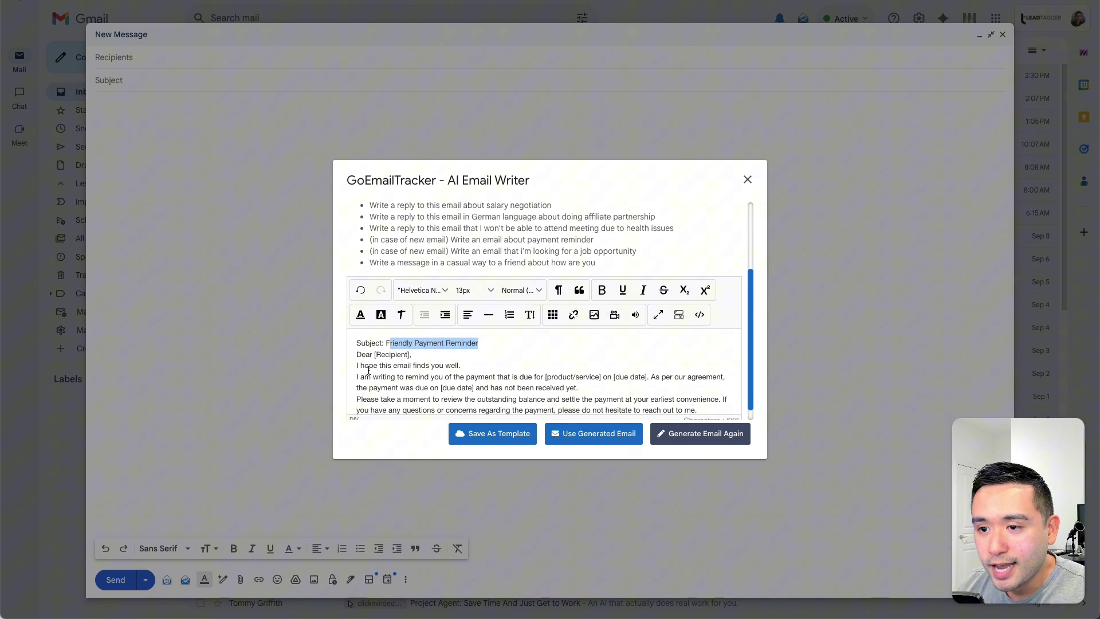
drag(369, 371, 471, 380)
scroll(470, 376, down, 2)
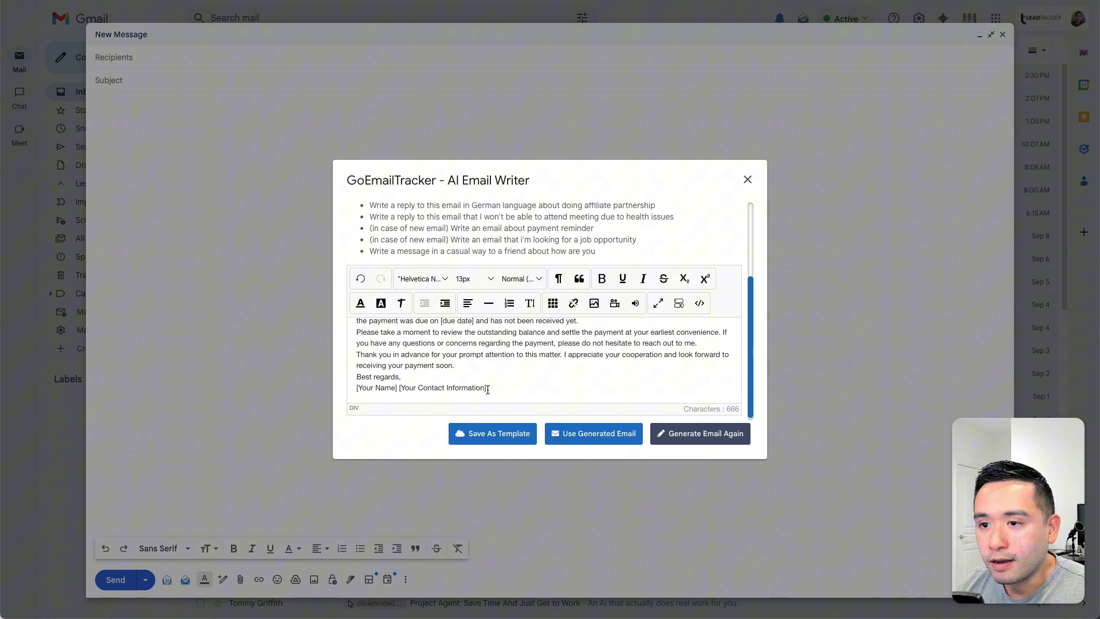
scroll(493, 367, up, 1)
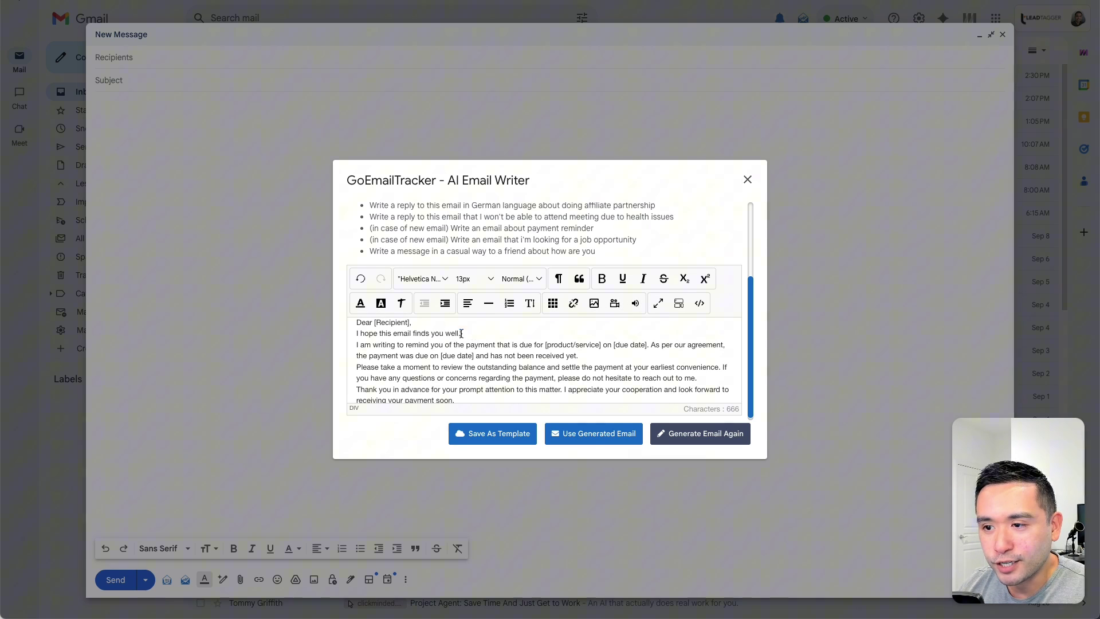
drag(461, 334, 357, 333)
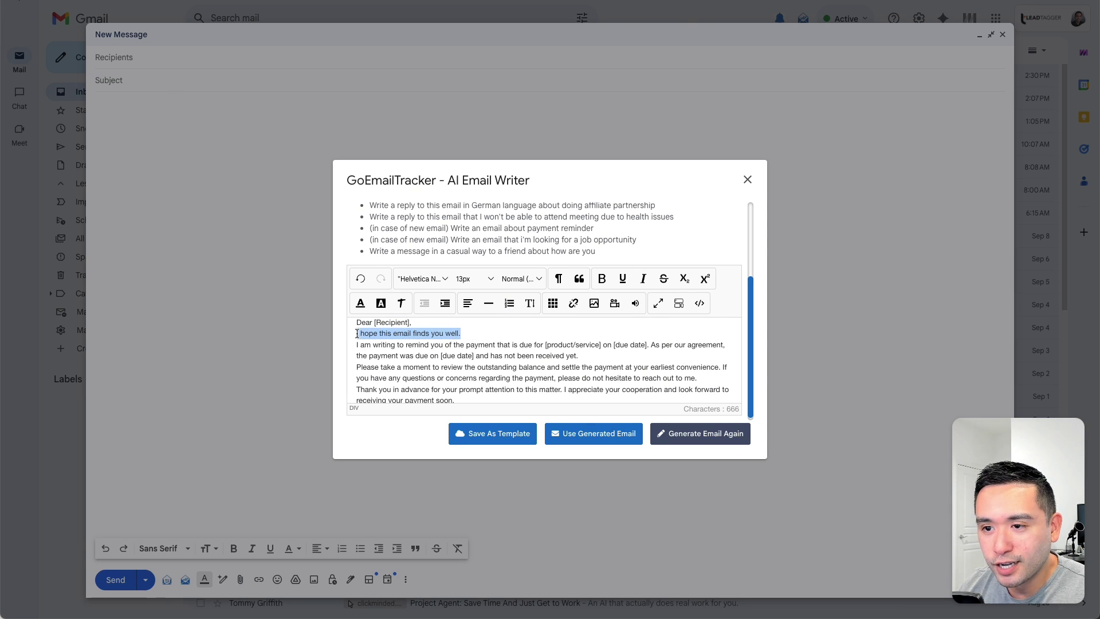
click(602, 280)
key(Down)
key(Down)
key(Down)
key(Down)
key(Down)
key(Down)
key(Down)
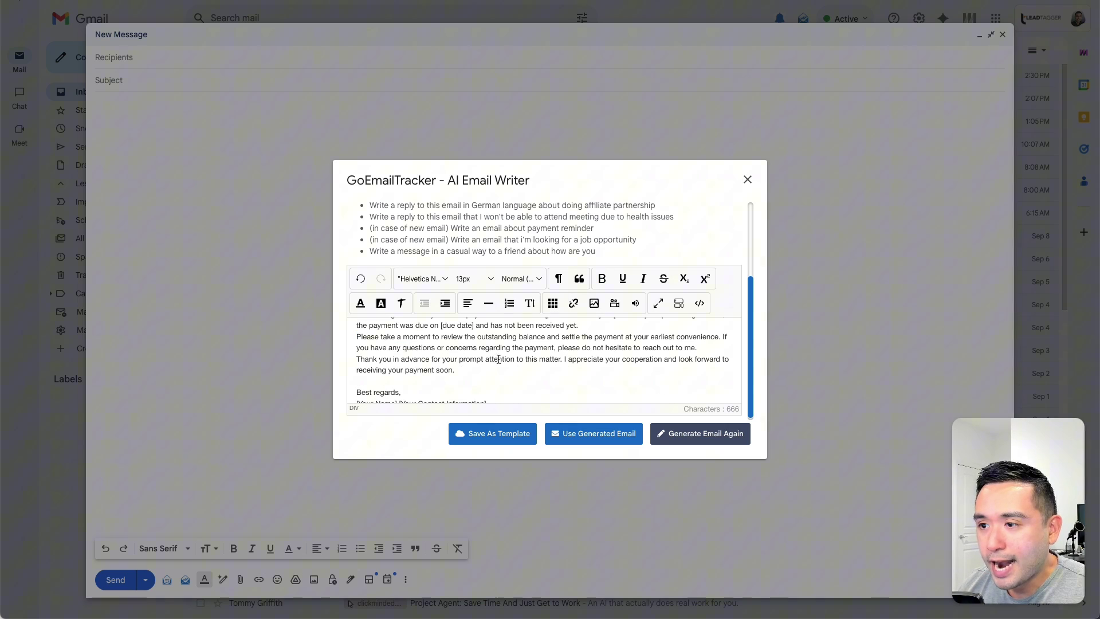
click(595, 303)
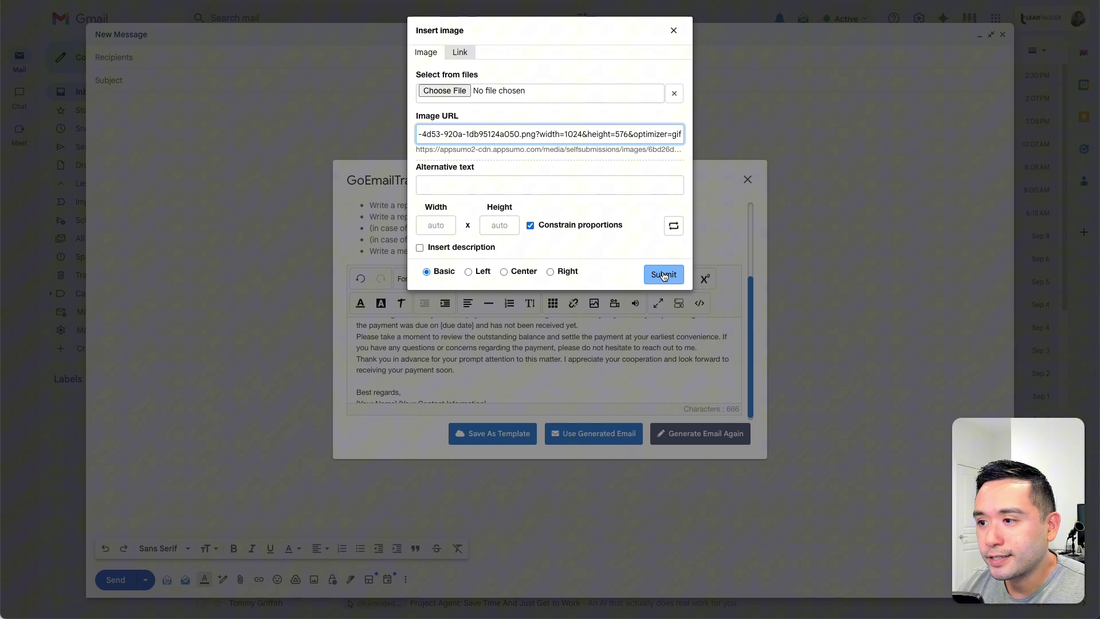
Step: Insert the banner image, restore the closing lines, and regenerate the email into the draft
click(664, 274)
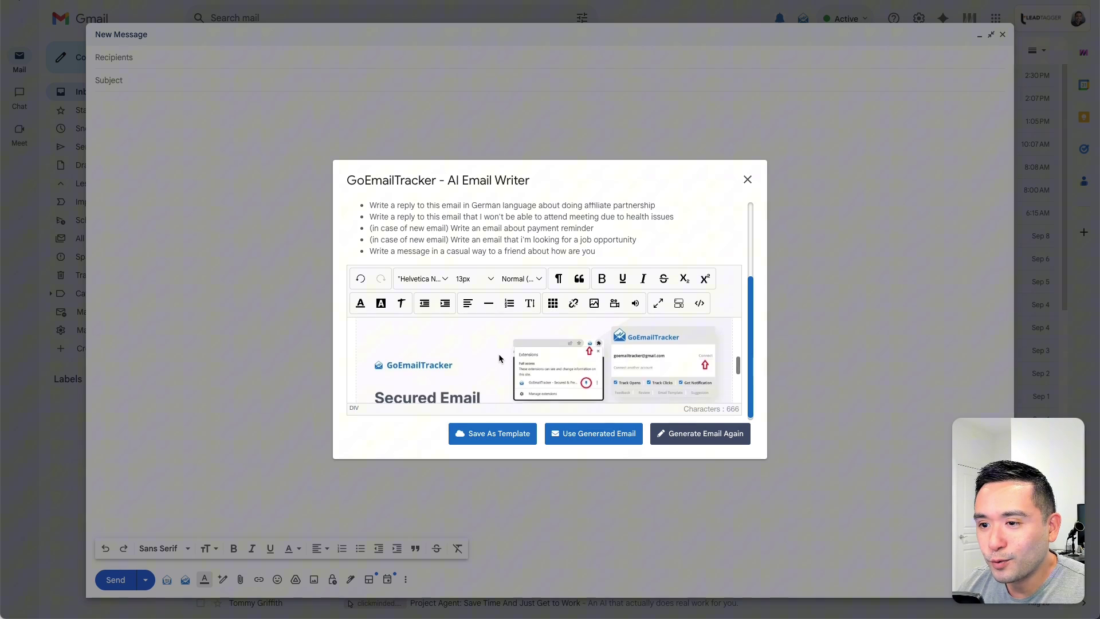
drag(497, 353, 355, 341)
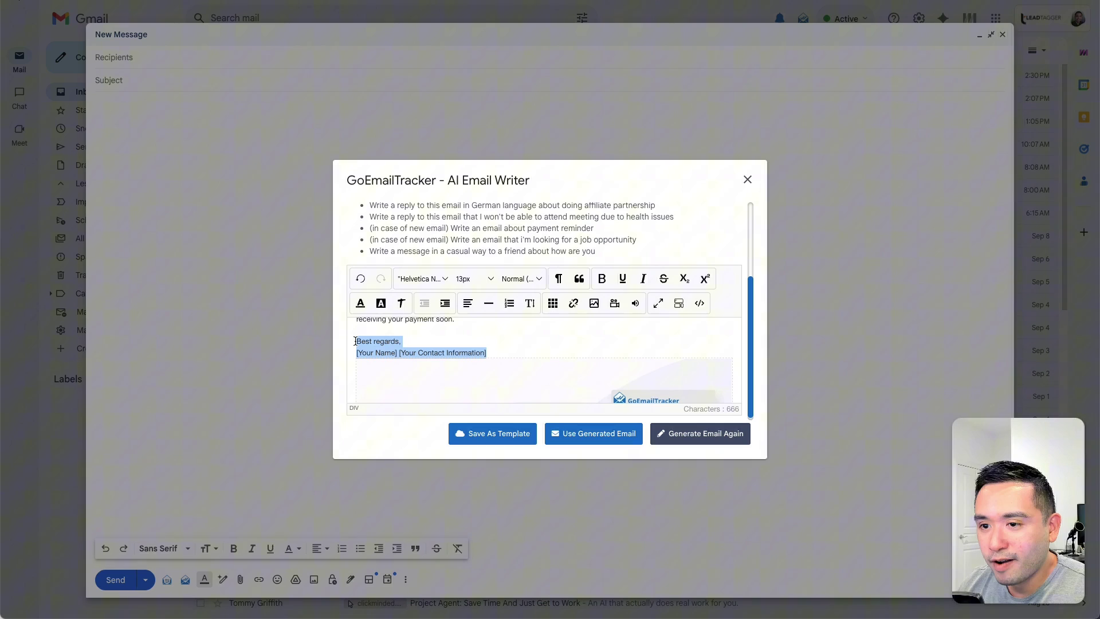
key(BackSpace)
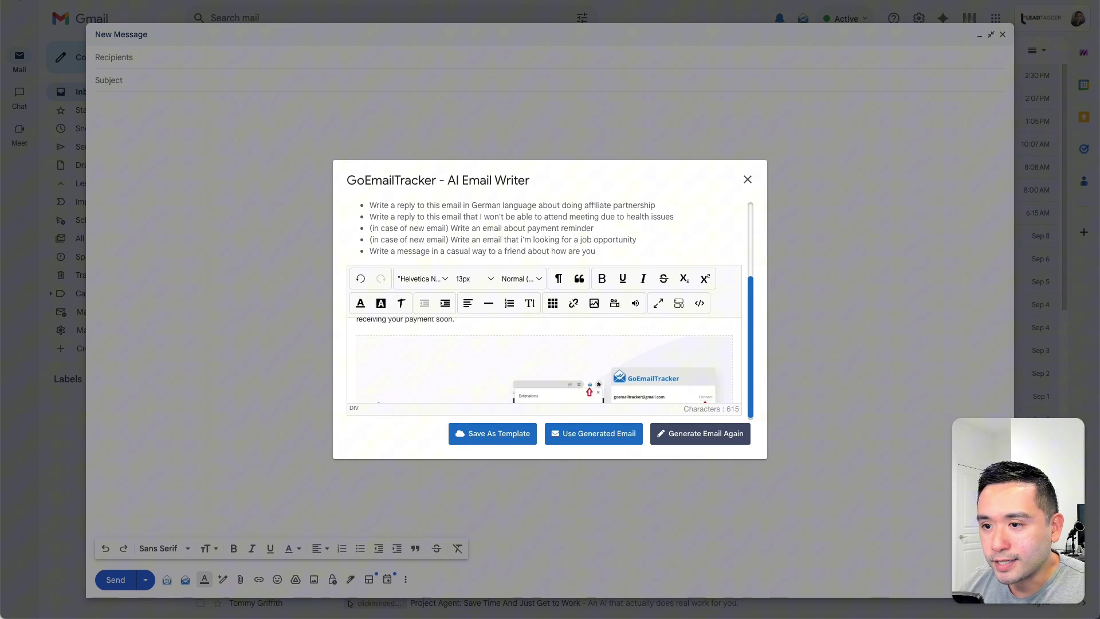
scroll(388, 363, down, 5)
click(372, 380)
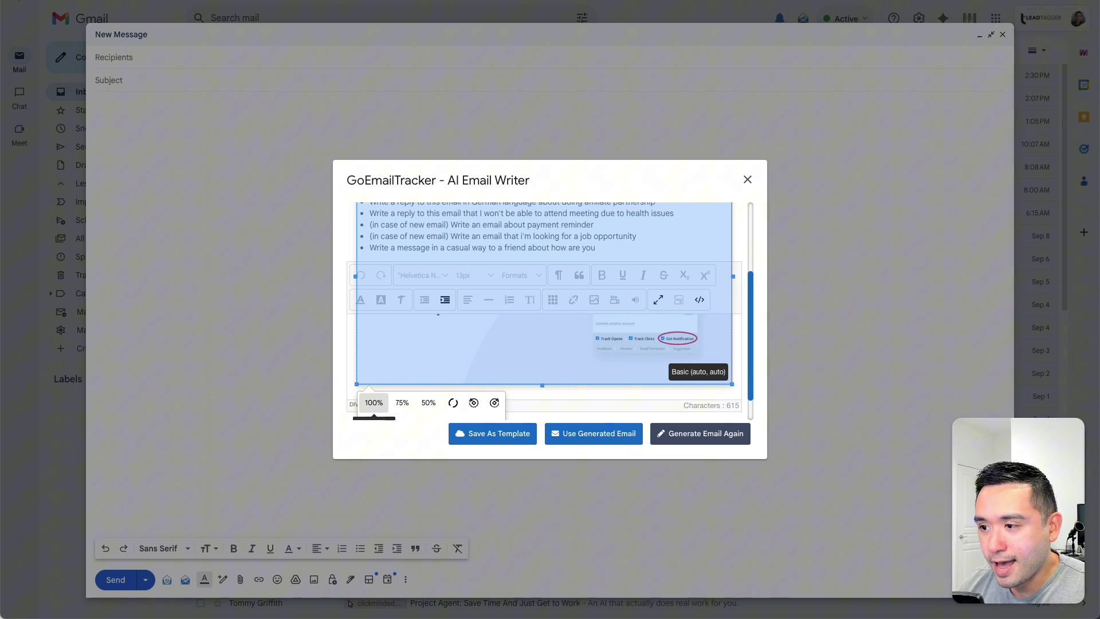
key(ctrl+z)
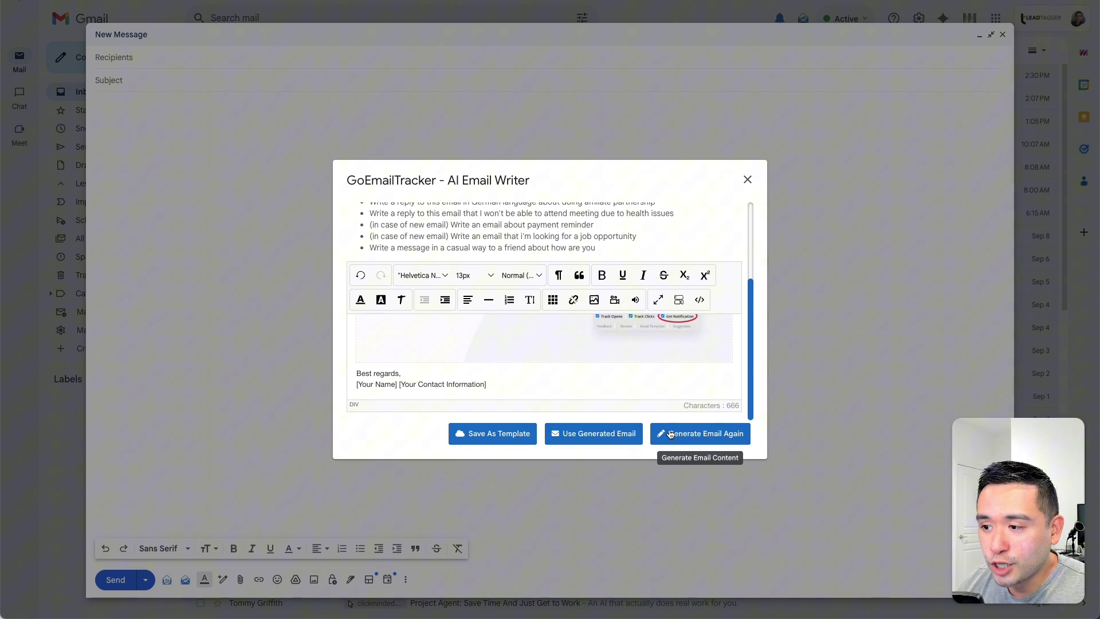
click(692, 436)
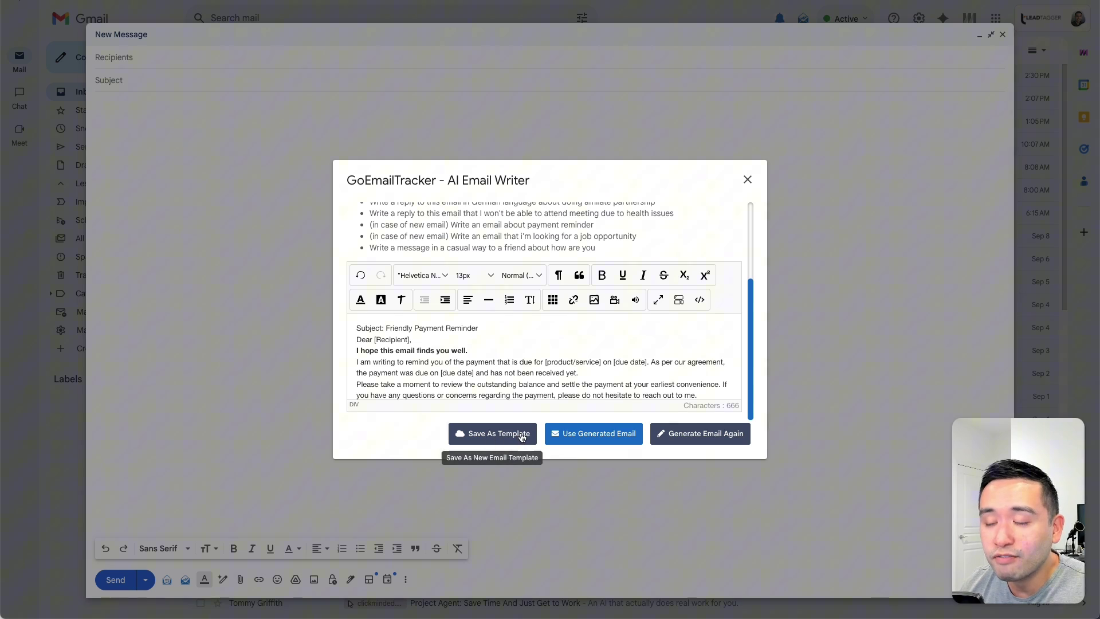
click(591, 438)
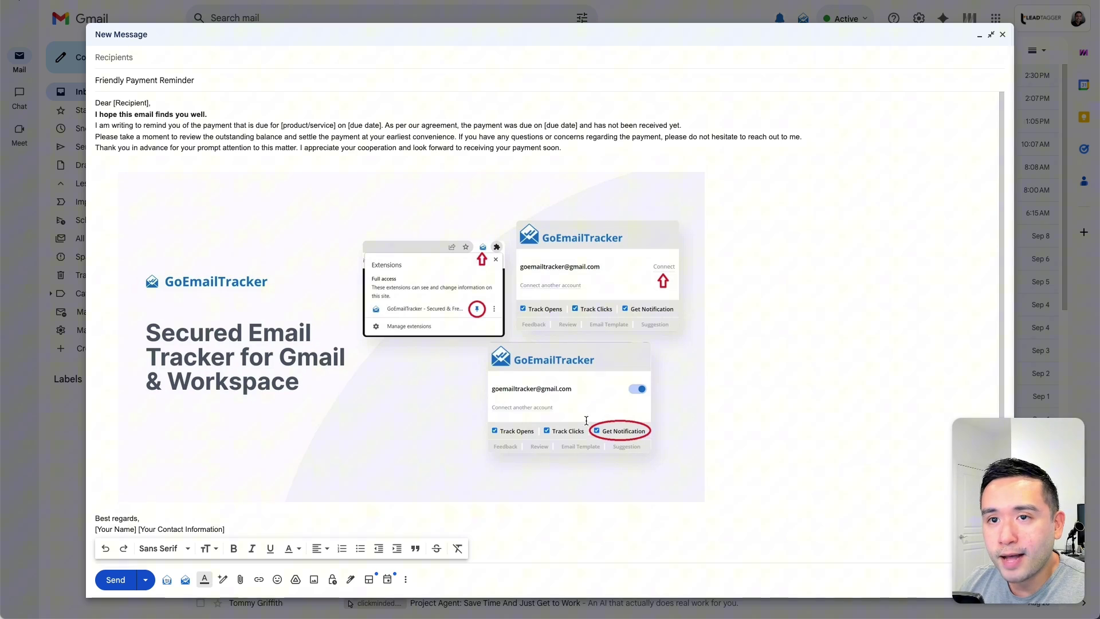
Step: Add blank lines after the greeting and after the 'I hope this email finds you well' line
click(174, 103)
key(Return)
click(269, 128)
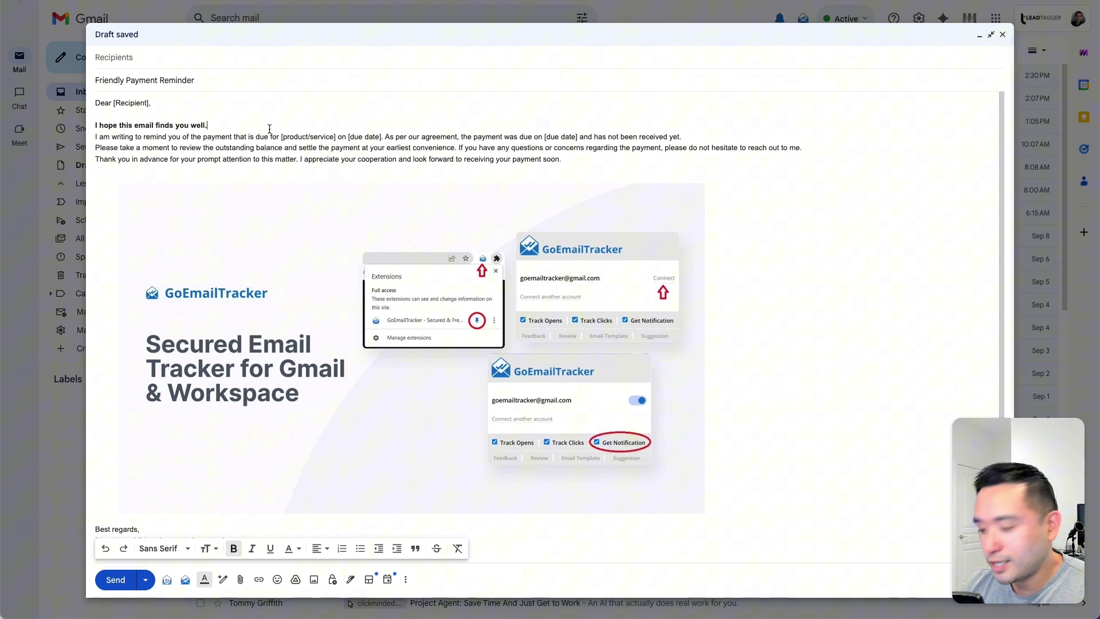
key(Return)
scroll(401, 344, down, 2)
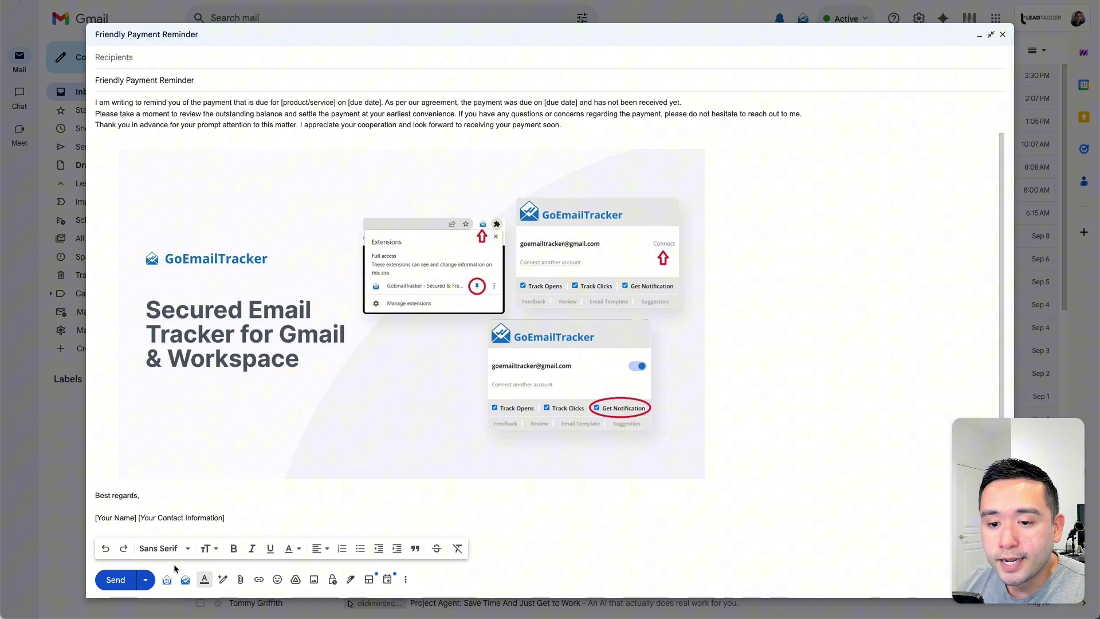
click(167, 579)
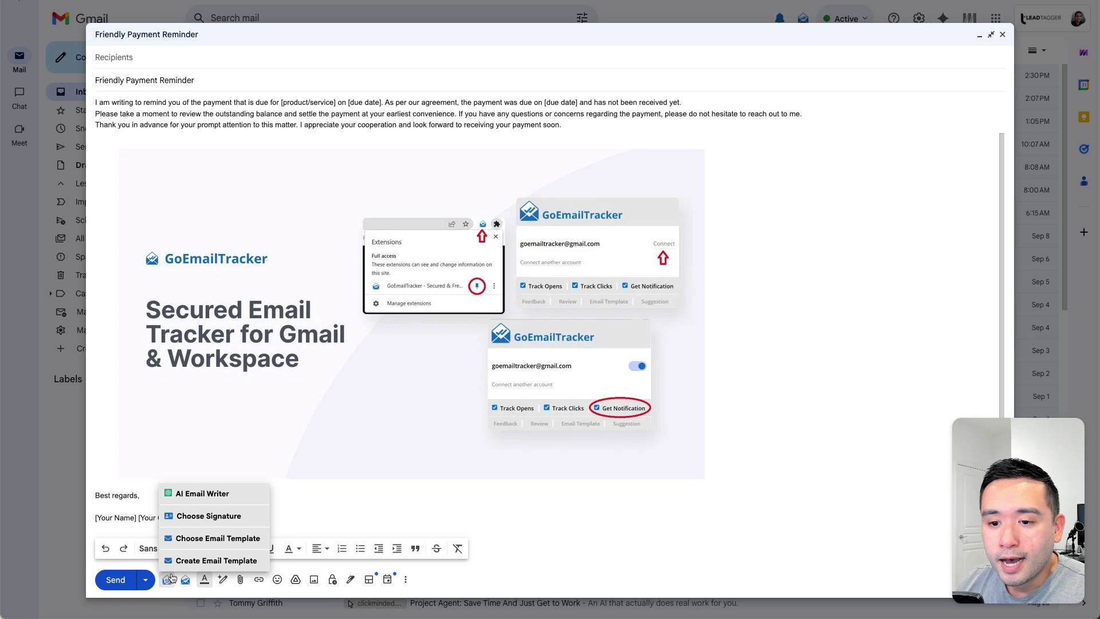
Step: Open the Signature Generator and expand its Company Details, Graphics and Disclaimer Text sections
click(195, 517)
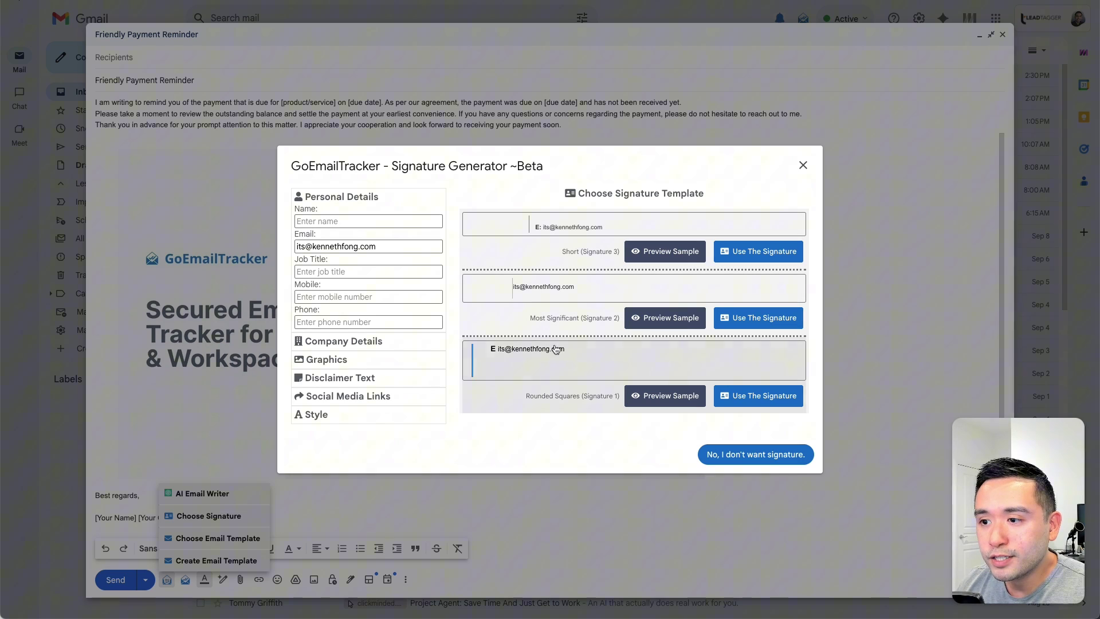
click(365, 342)
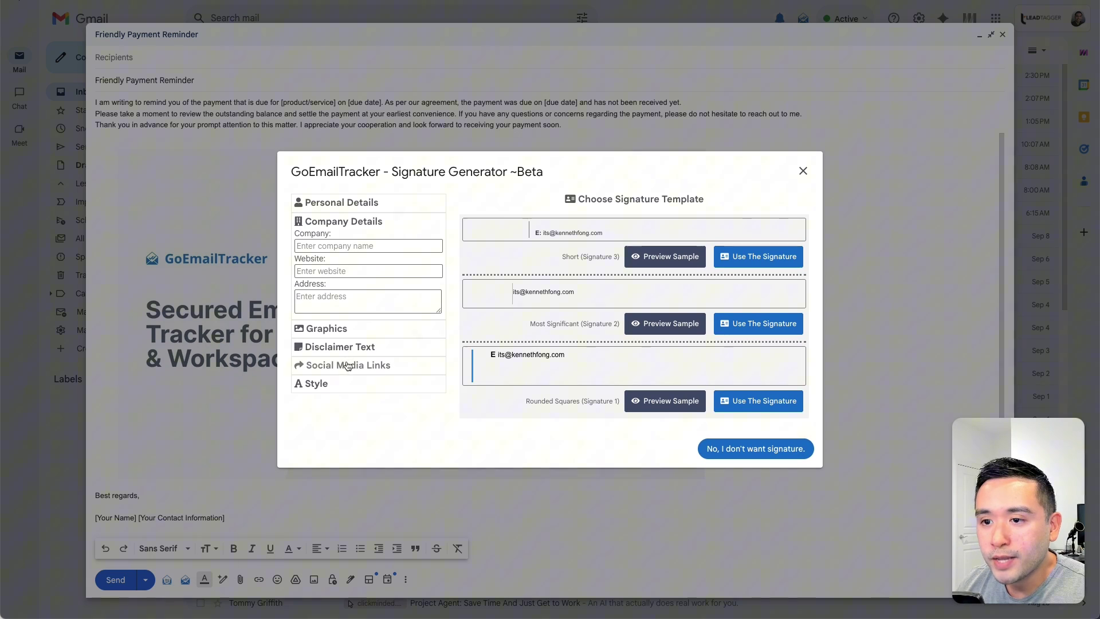
click(334, 325)
click(348, 361)
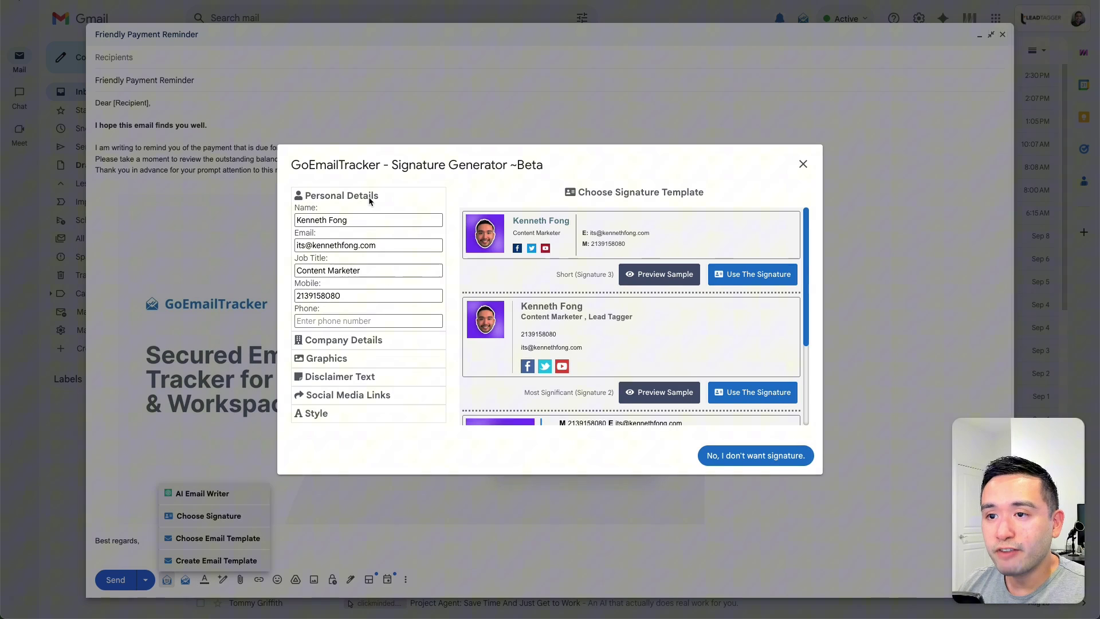
click(345, 340)
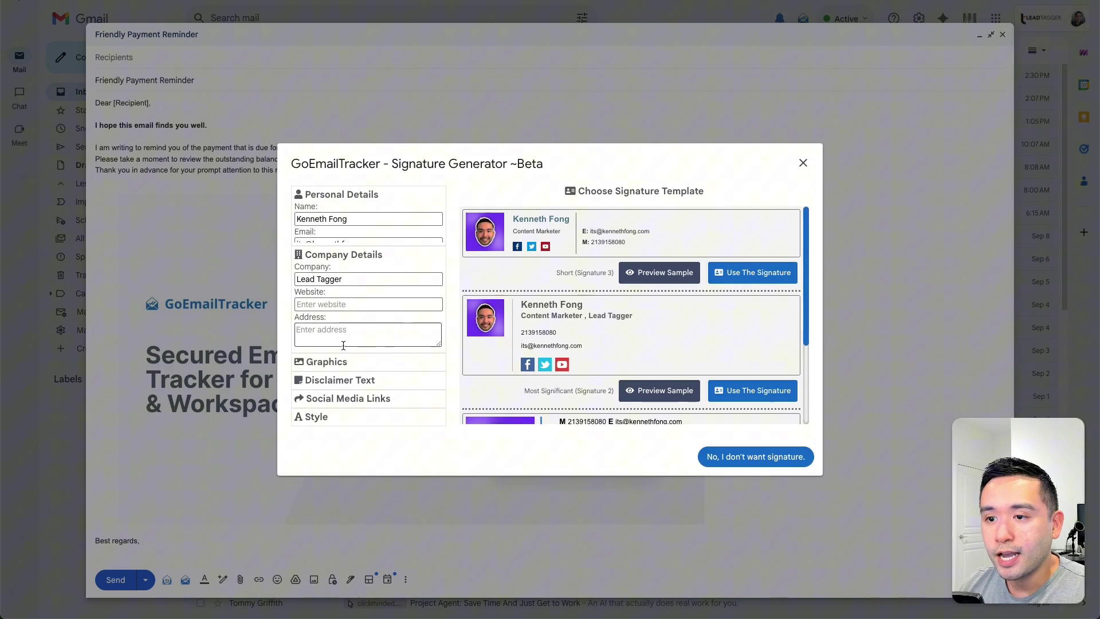
click(336, 324)
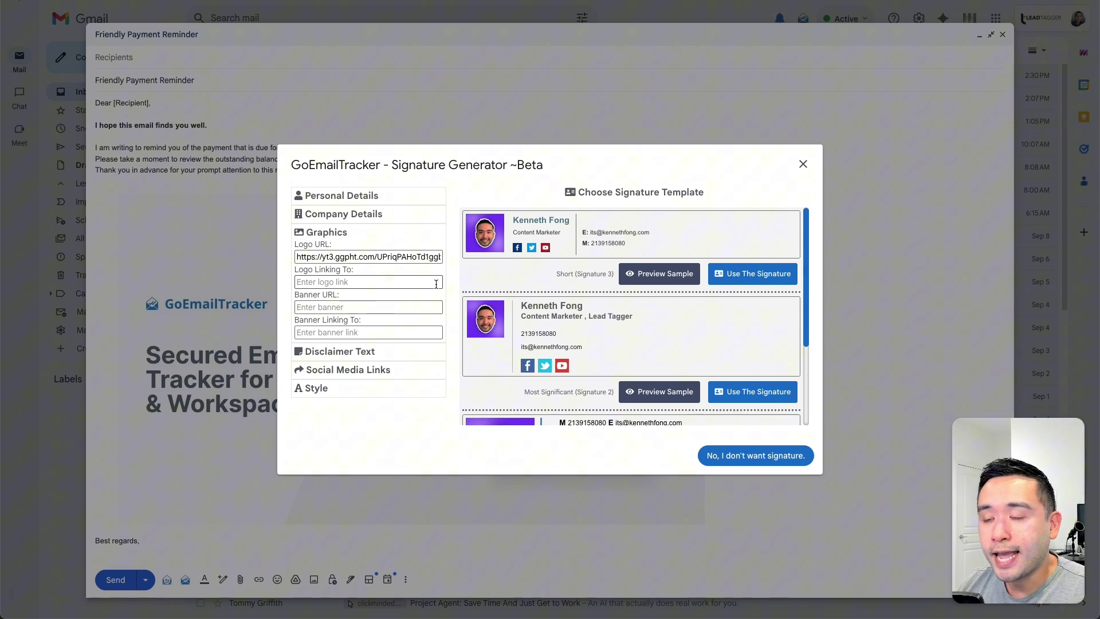
click(354, 356)
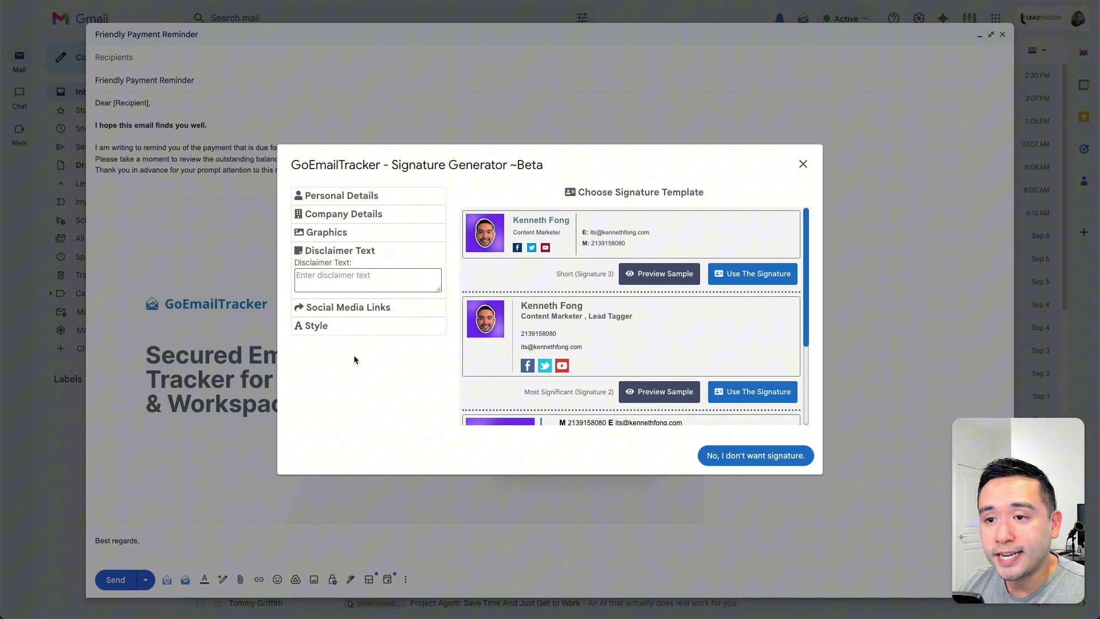
Step: Expand Social Media Links and Style to review the Short, Most Significant and Rounded Squares templates
click(355, 308)
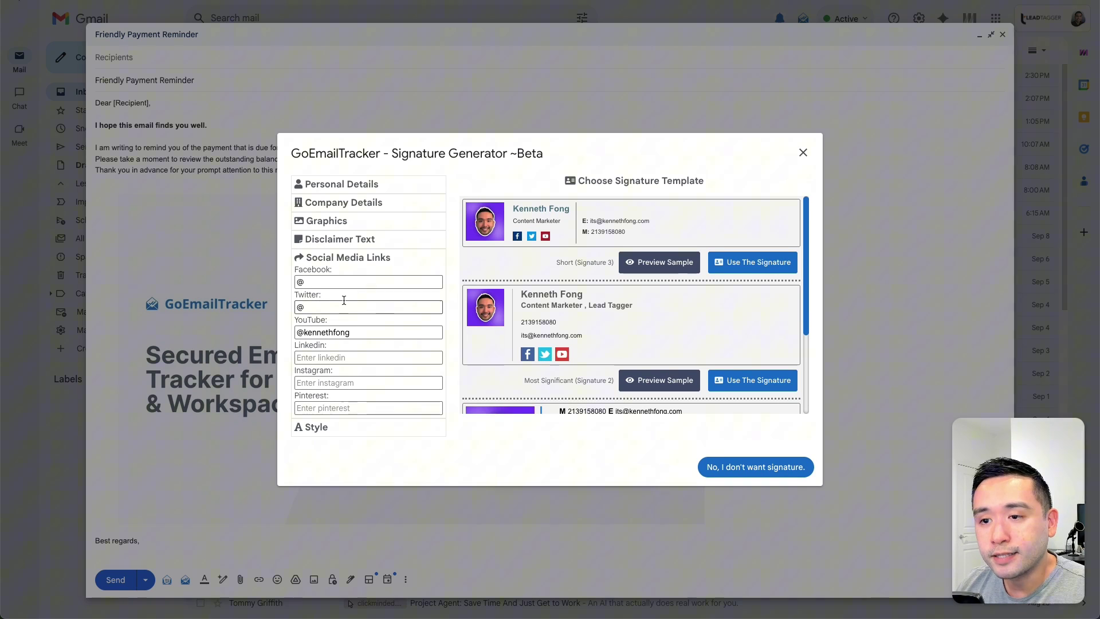
click(359, 356)
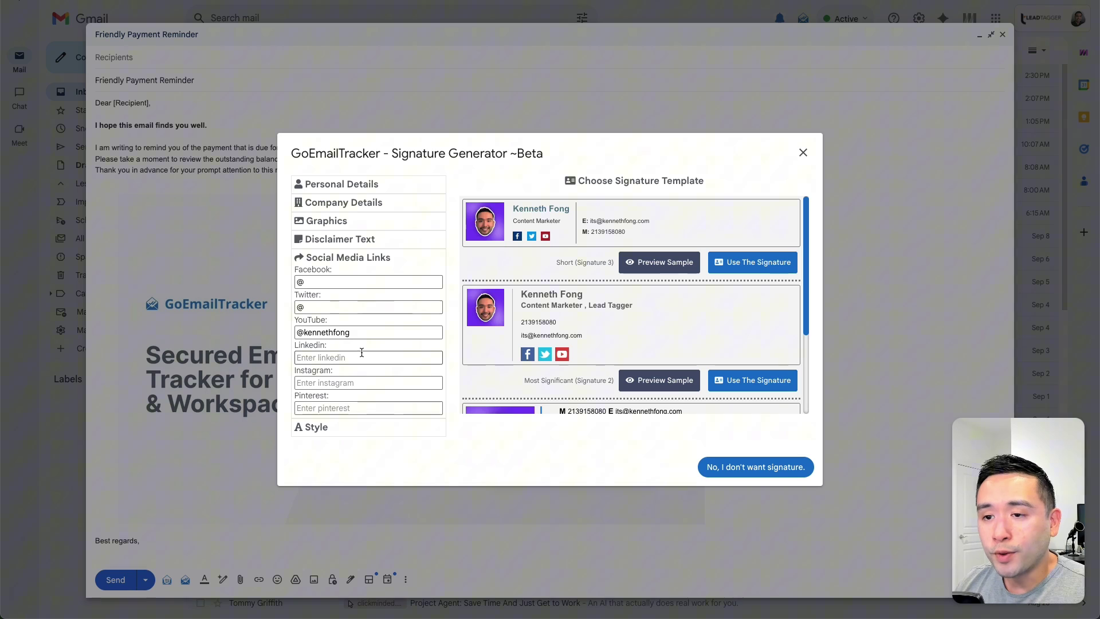
double_click(307, 296)
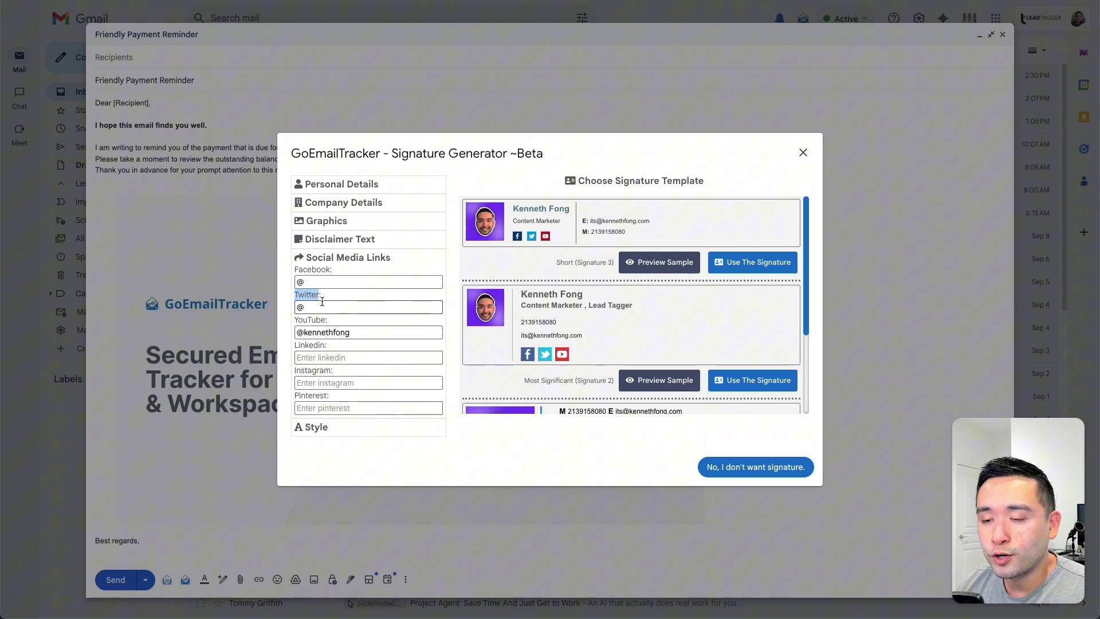
click(318, 432)
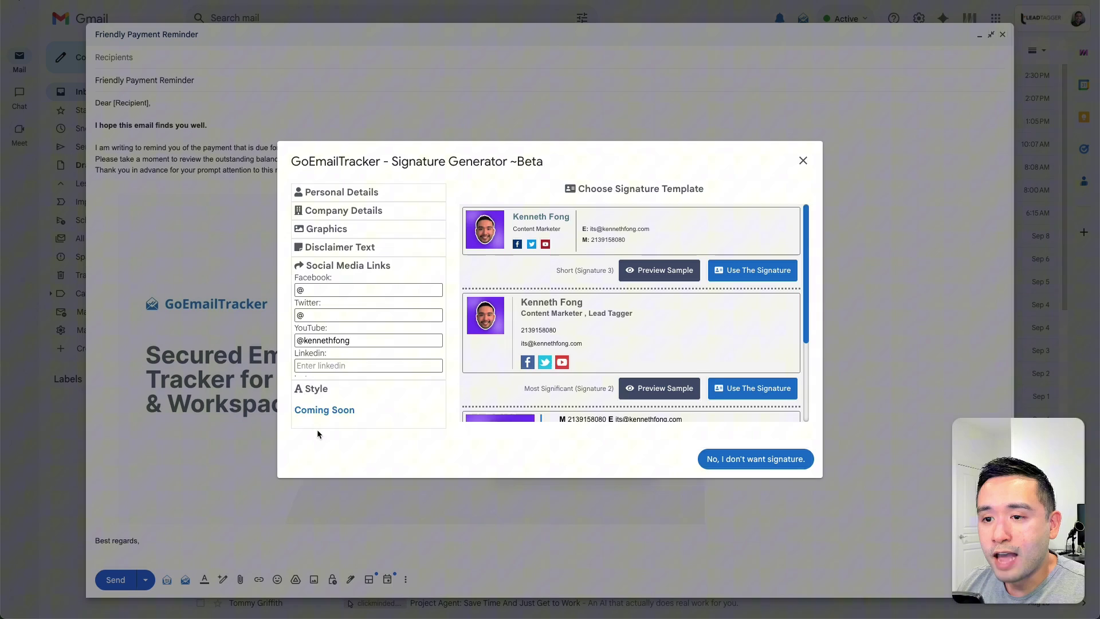
mouse_move(369, 307)
mouse_down()
mouse_move(287, 301)
mouse_move(357, 303)
mouse_up()
click(362, 307)
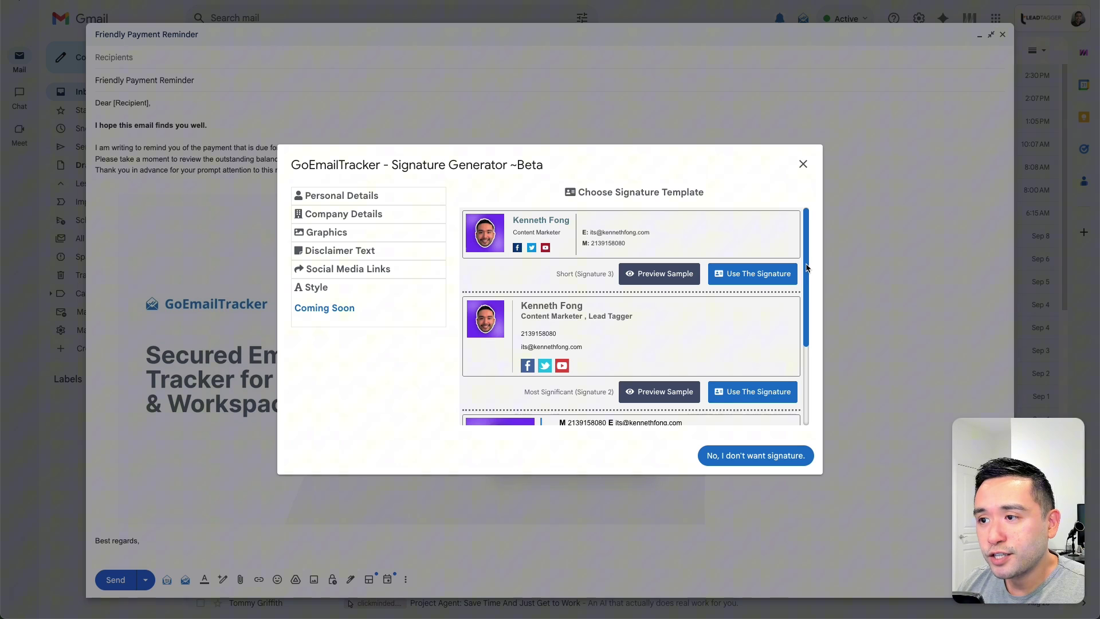
mouse_move(806, 267)
mouse_down()
mouse_move(808, 351)
mouse_move(802, 262)
mouse_up()
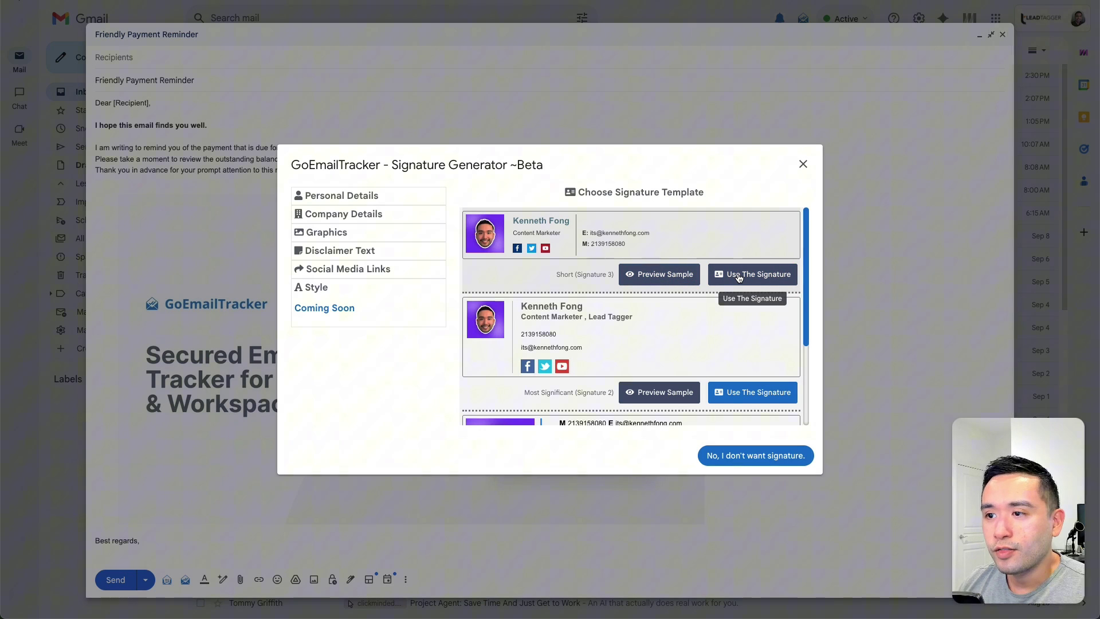
Step: Add the Short signature, enter the recipient's address, send, and see it in My Activity
click(739, 276)
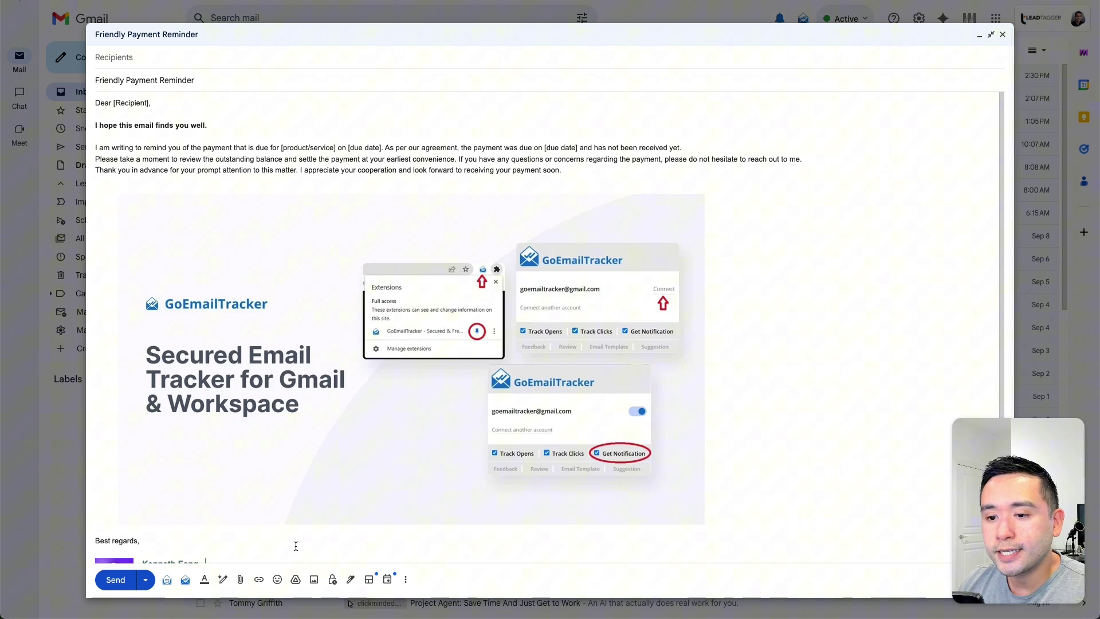
scroll(262, 539, down, 2)
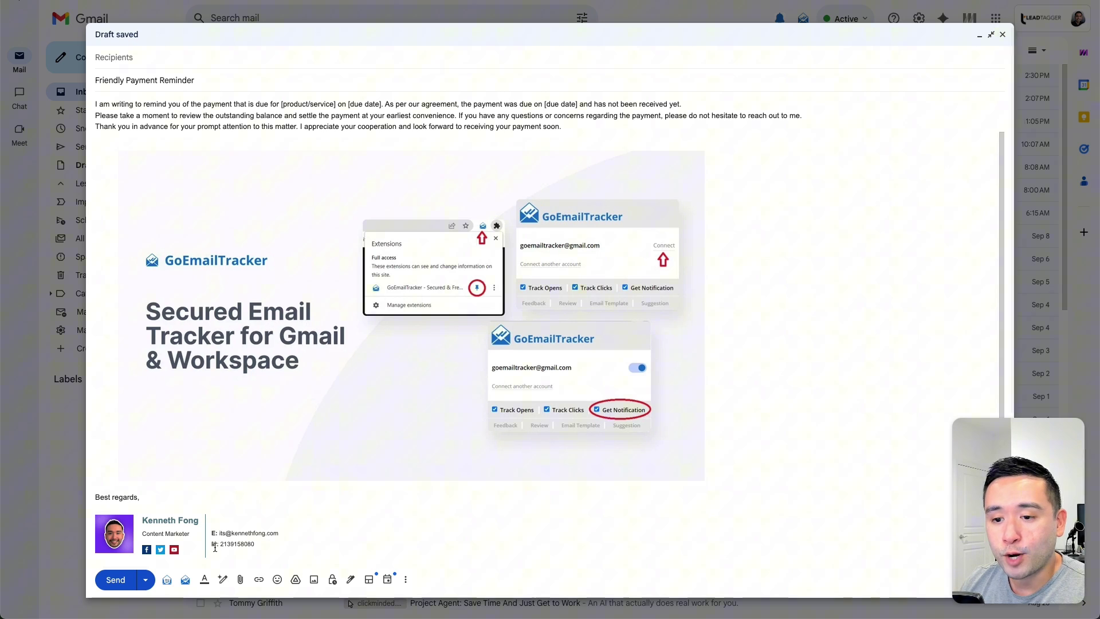
click(242, 150)
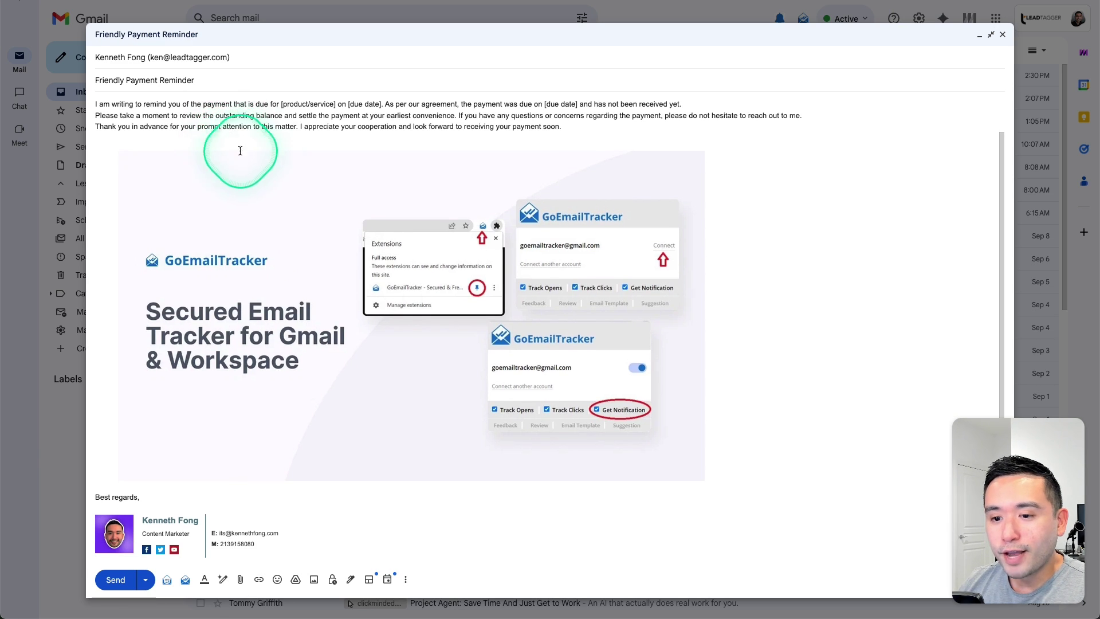
click(273, 351)
scroll(274, 352, up, 1)
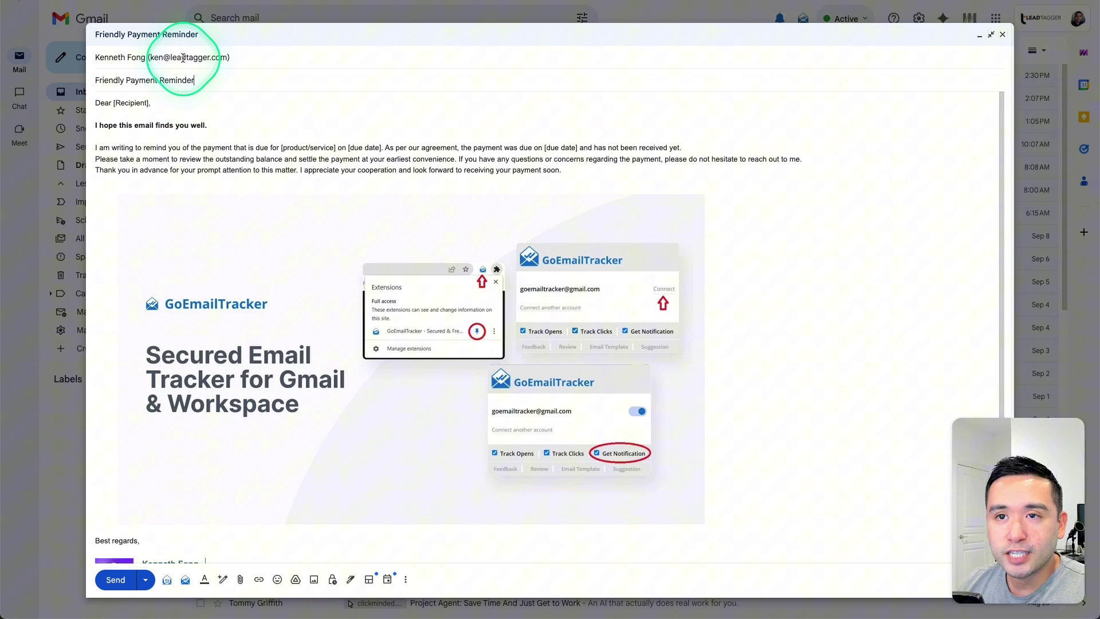
click(116, 579)
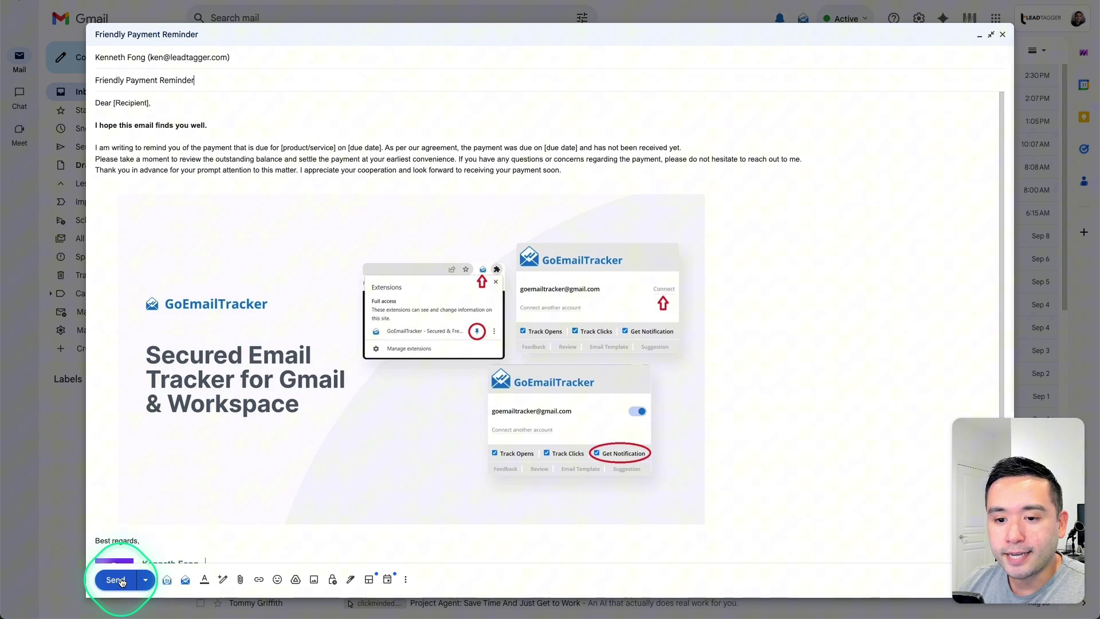
click(779, 20)
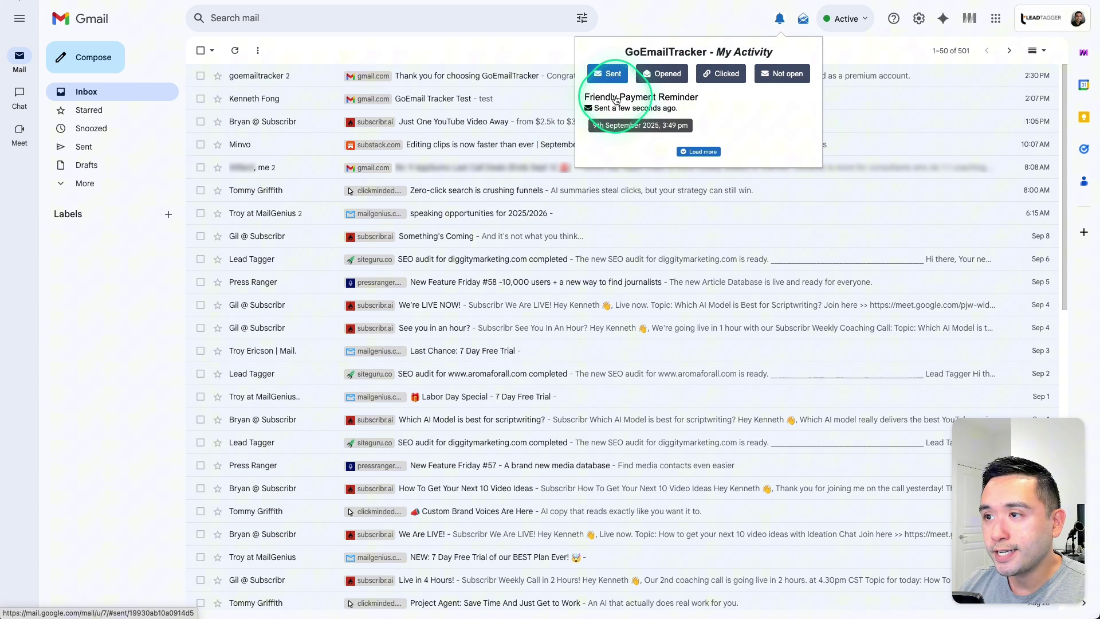
mouse_move(626, 103)
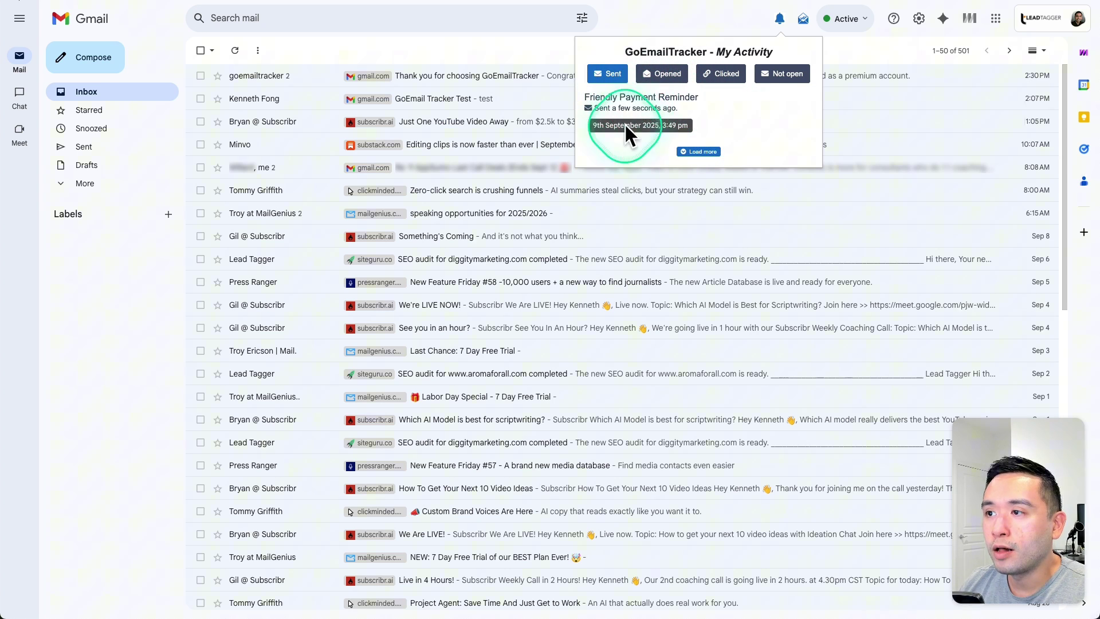
click(642, 99)
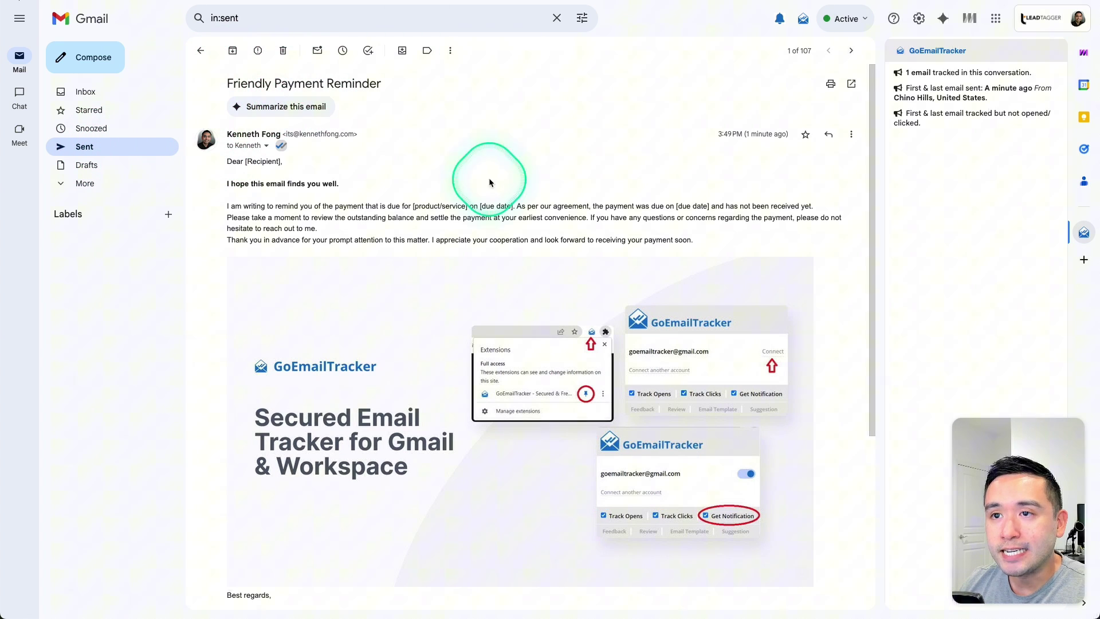
scroll(335, 167, down, 2)
scroll(336, 167, up, 2)
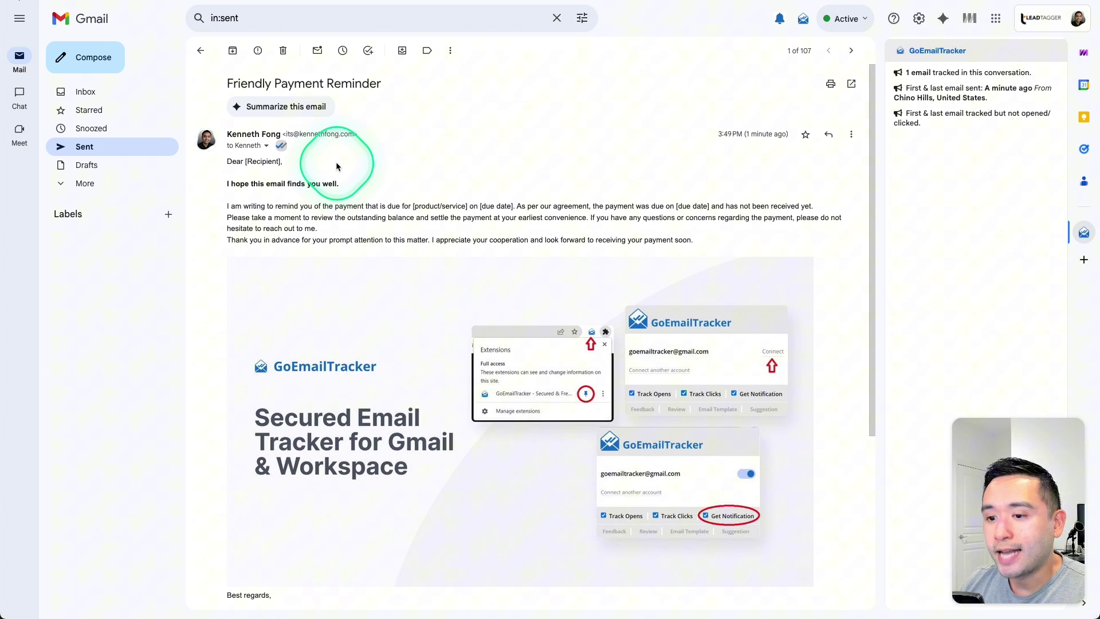
mouse_move(282, 147)
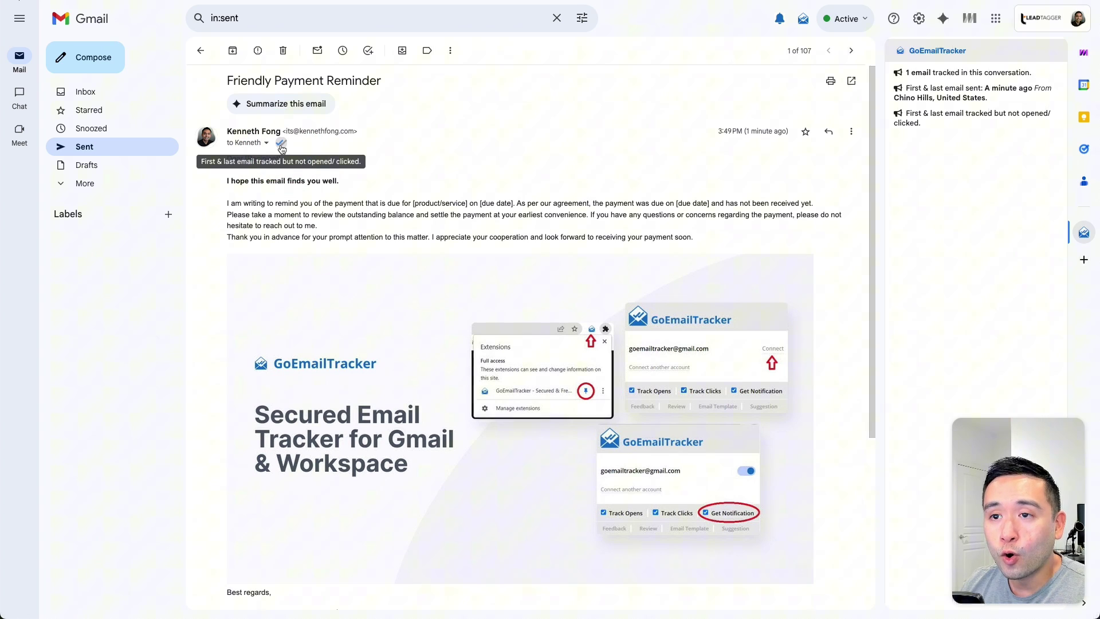
click(282, 149)
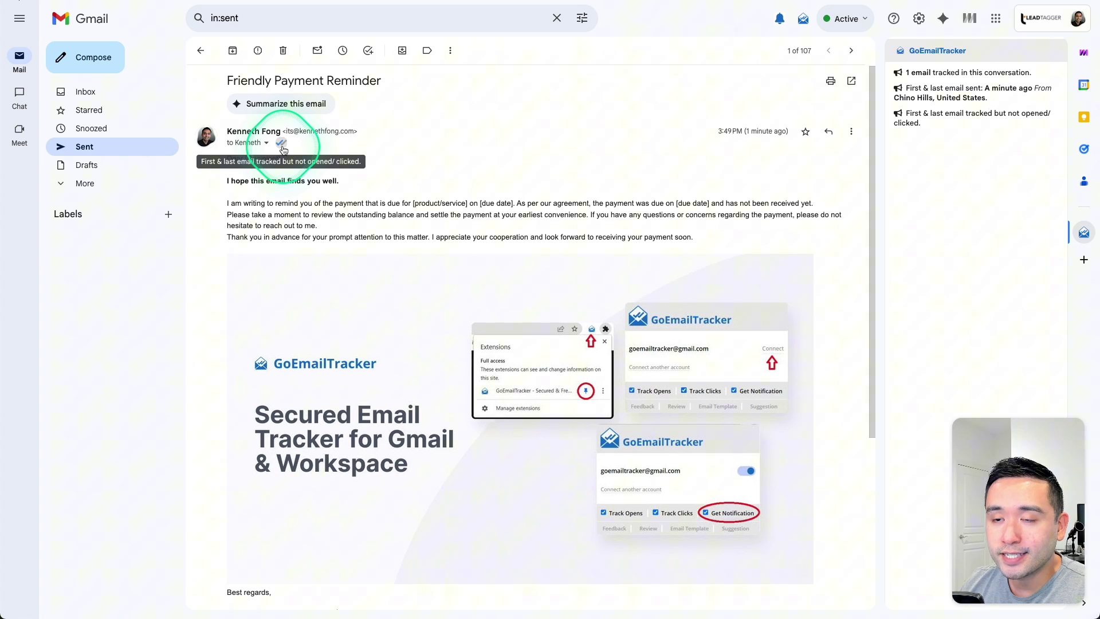
click(281, 149)
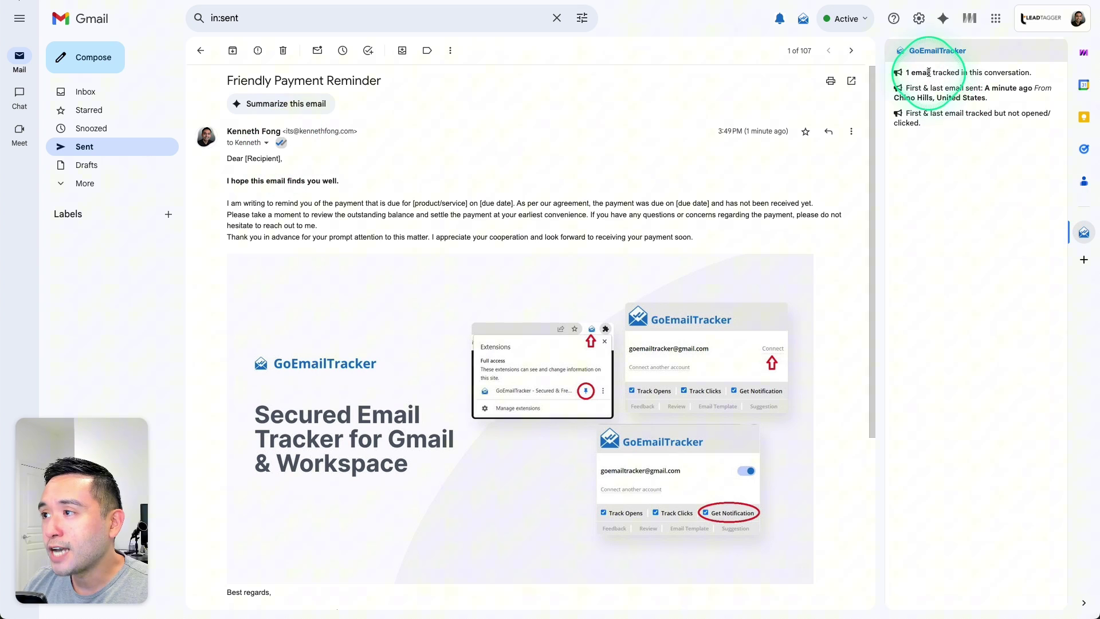
drag(901, 69, 962, 135)
click(963, 135)
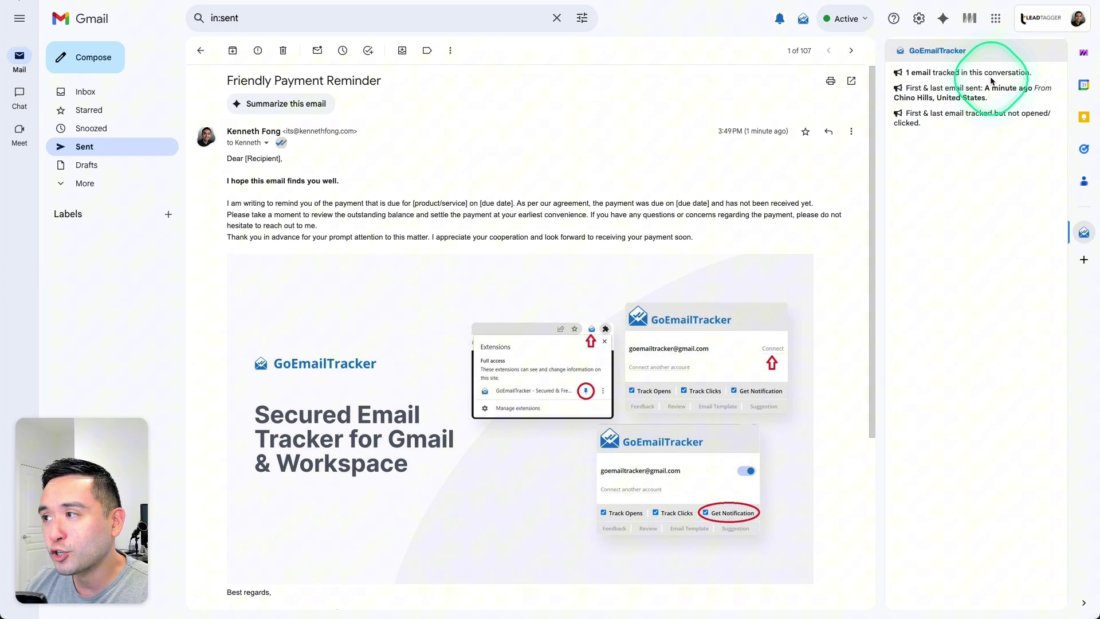
drag(965, 88, 1005, 125)
click(1004, 125)
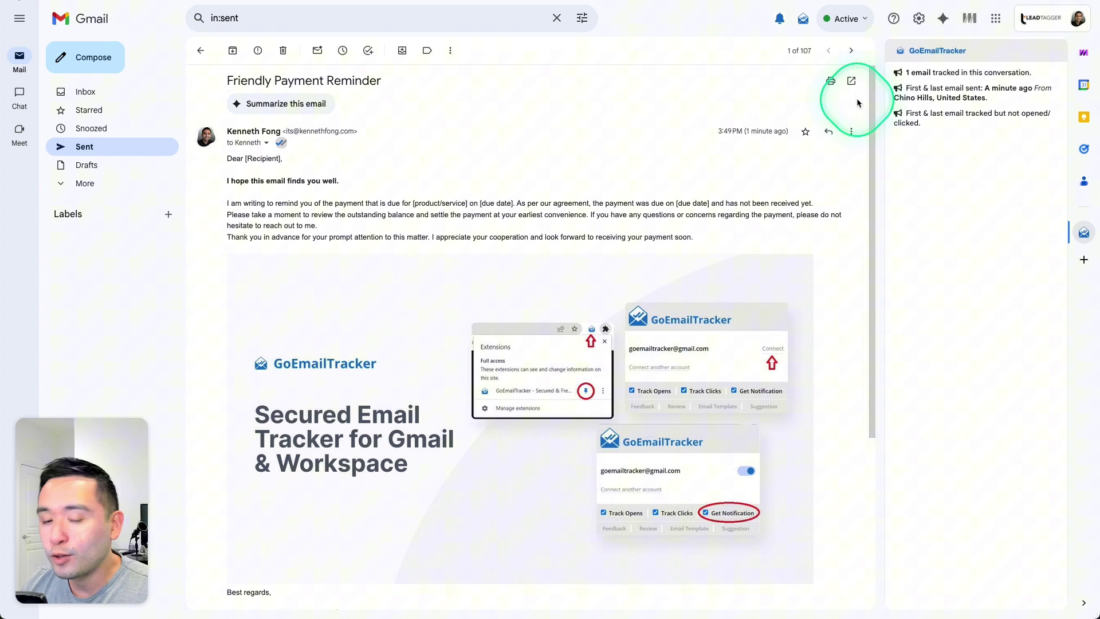
Step: Pop the Friendly Payment Reminder out into its own window, moved up-left and enlarged
click(851, 81)
drag(728, 78, 696, 59)
drag(756, 460, 916, 535)
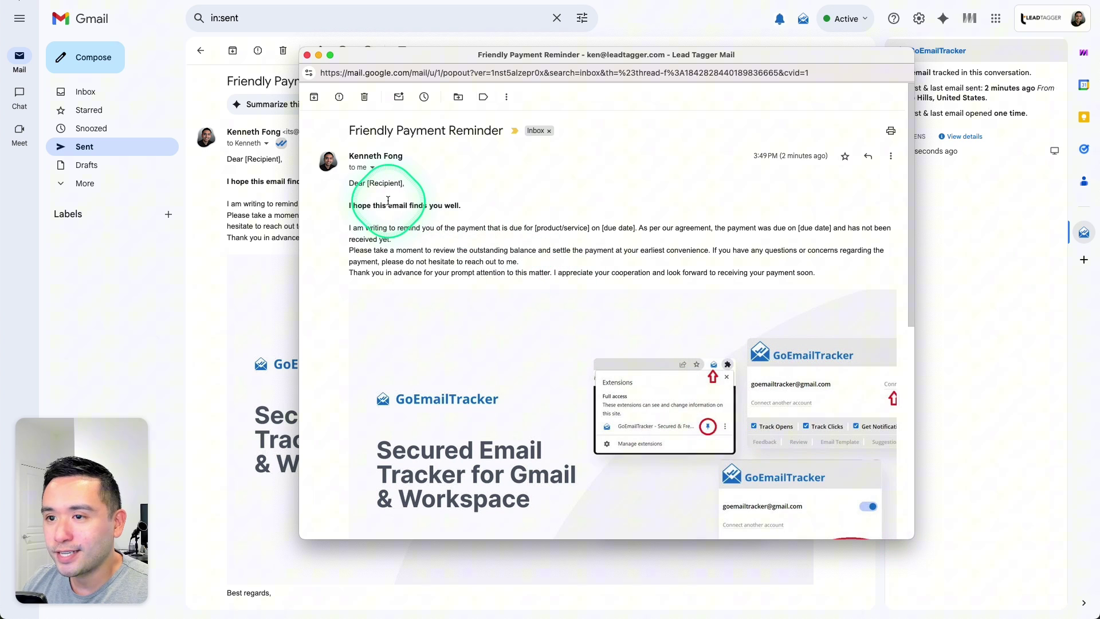
Step: Read through the popout reminder, highlighting its opening paragraphs and scrolling down and back up
drag(350, 184, 427, 239)
click(427, 240)
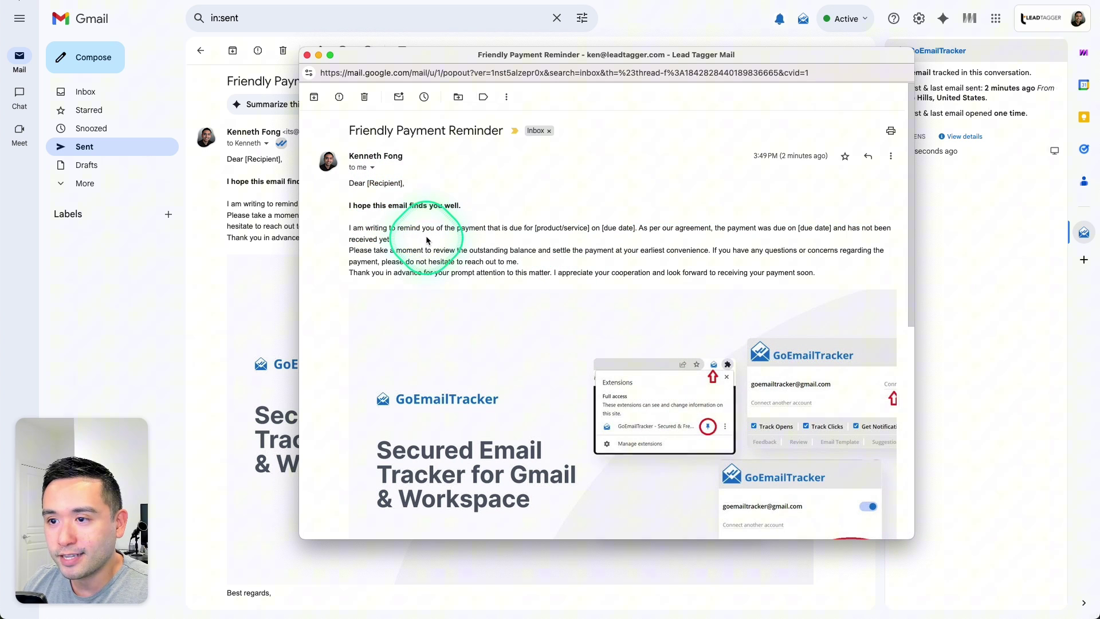
scroll(426, 240, down, 5)
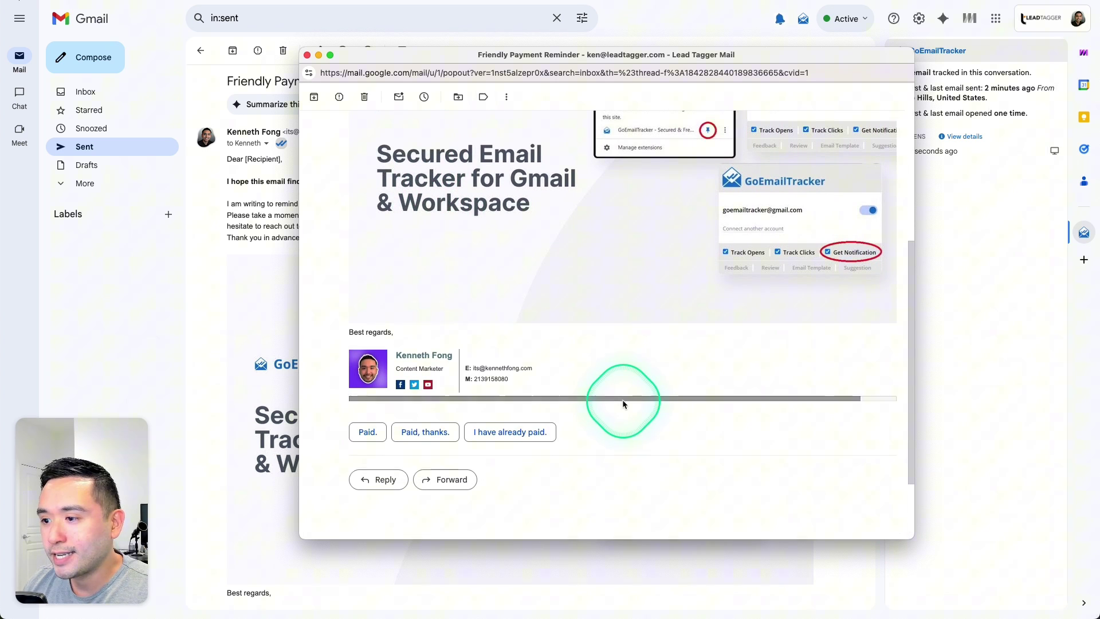
drag(622, 400, 576, 405)
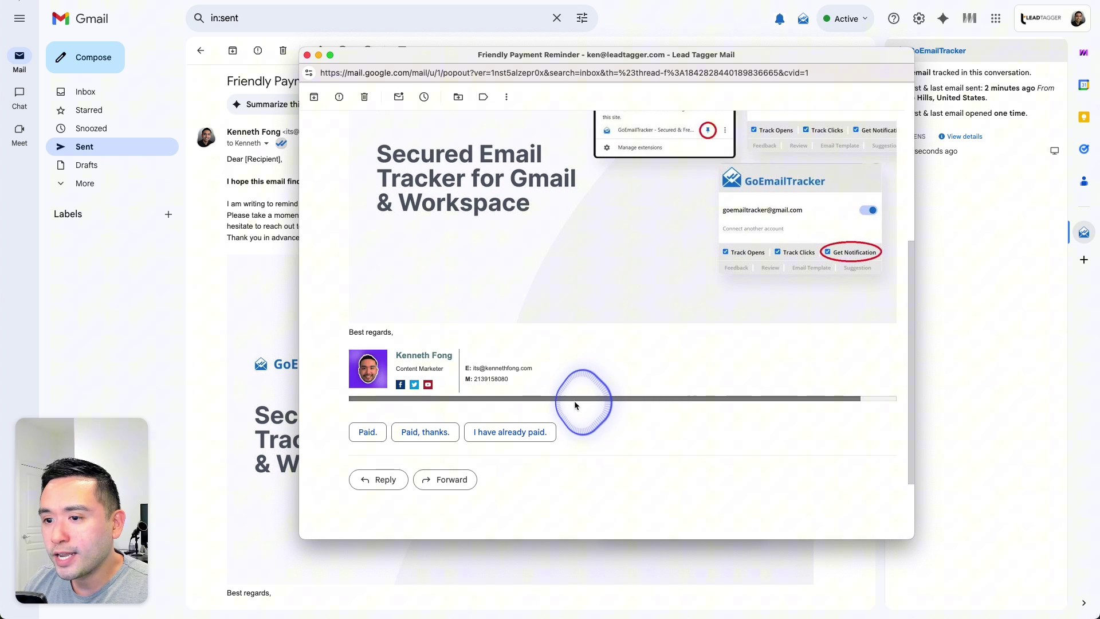
scroll(575, 370, up, 1)
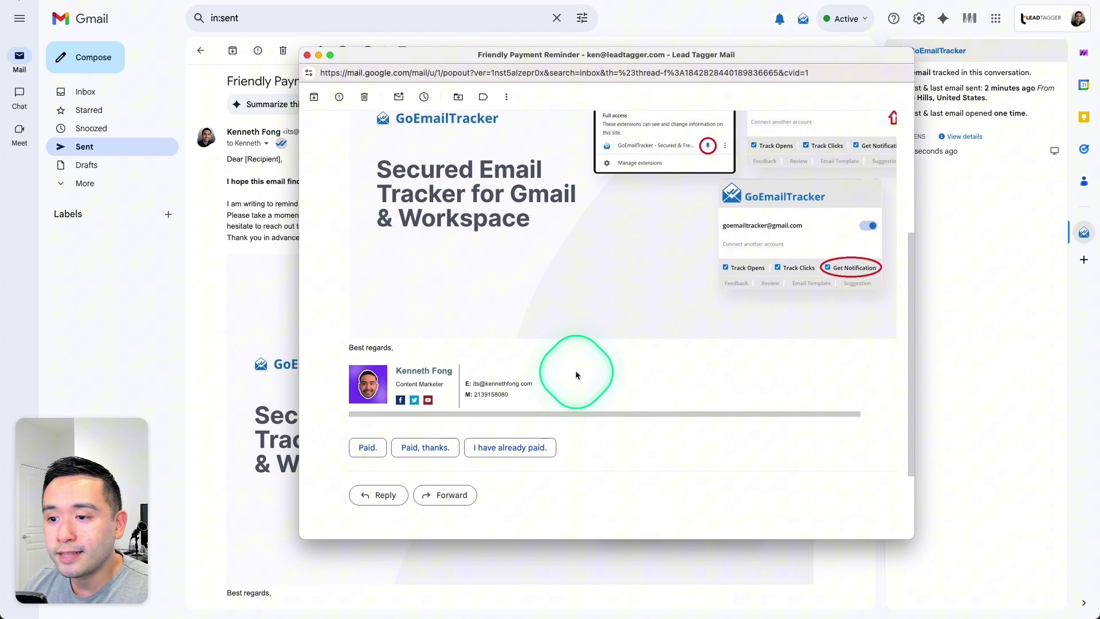
scroll(576, 371, up, 2)
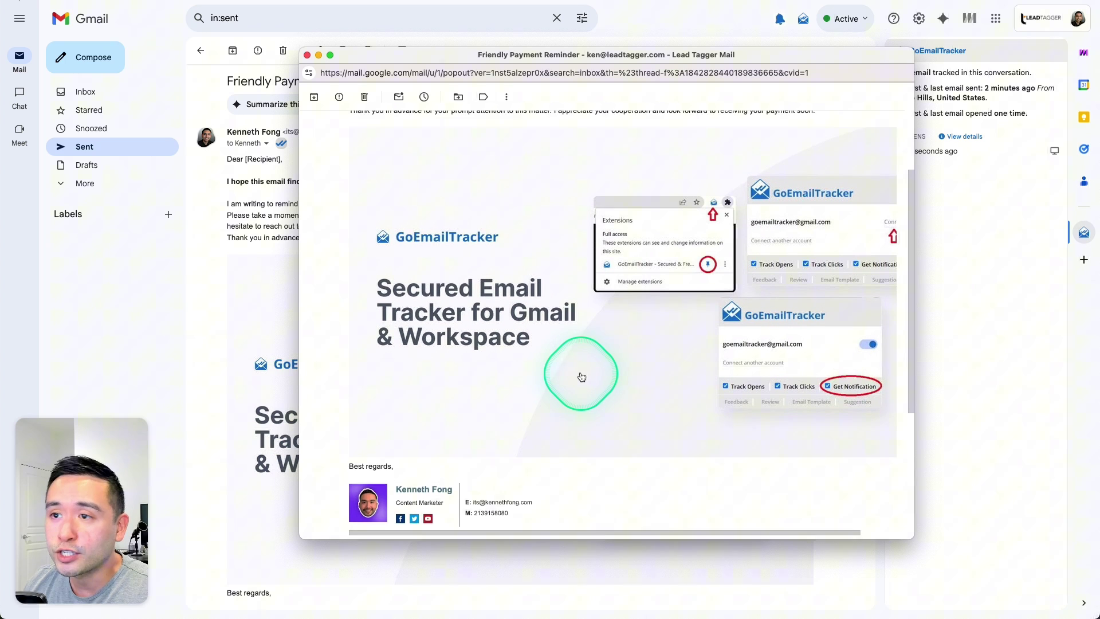
scroll(581, 376, up, 3)
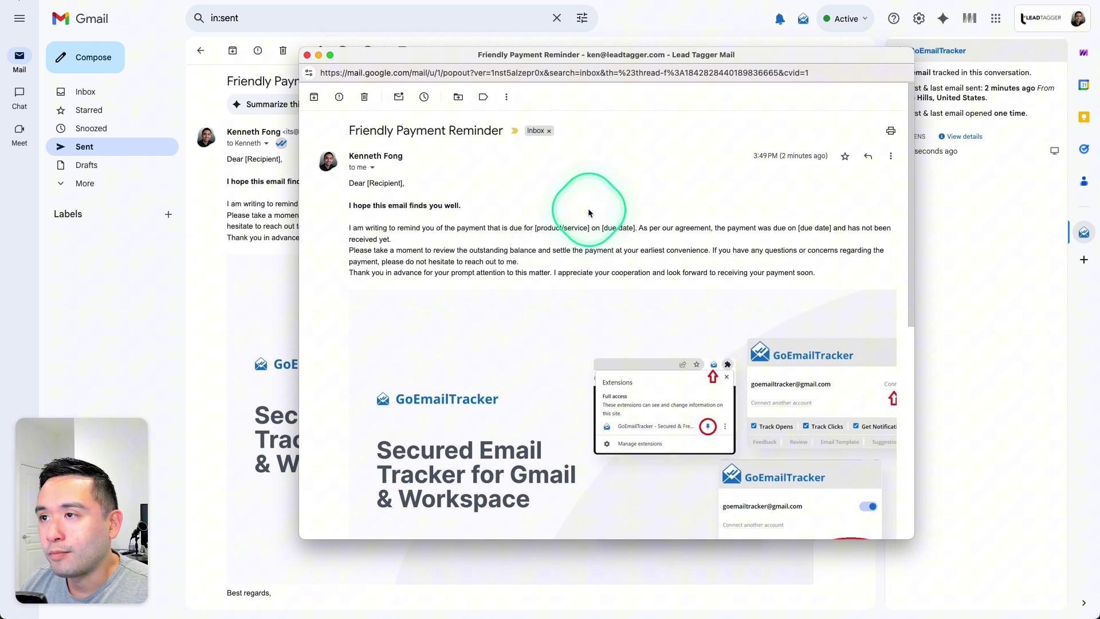
Step: Close the popout email and highlight the time of the latest open in the tracker
click(307, 55)
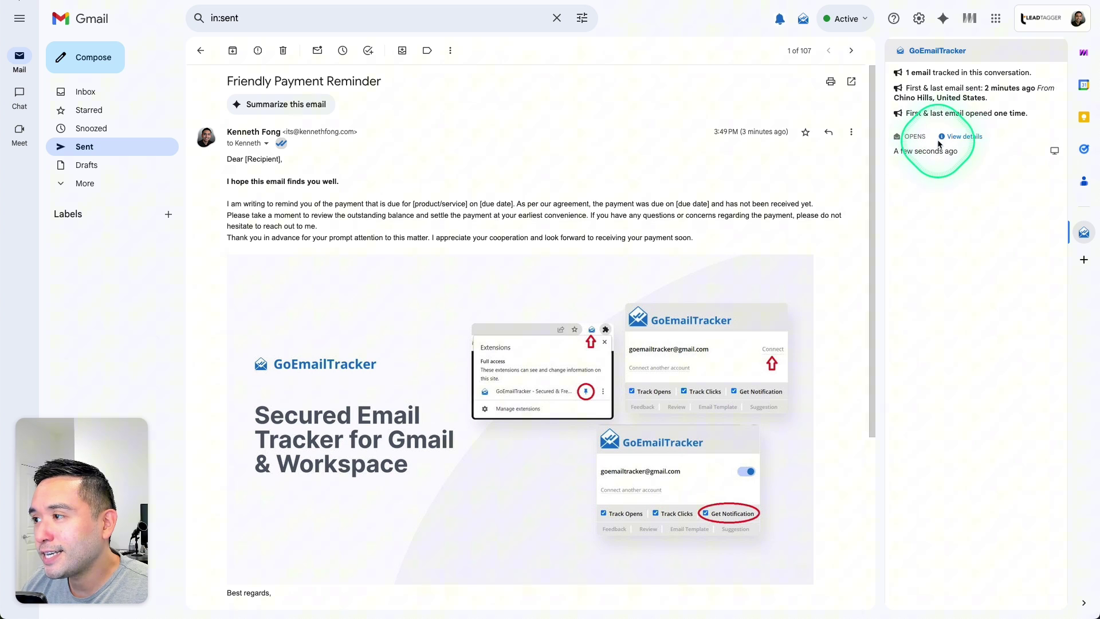
mouse_move(910, 152)
drag(894, 152, 936, 152)
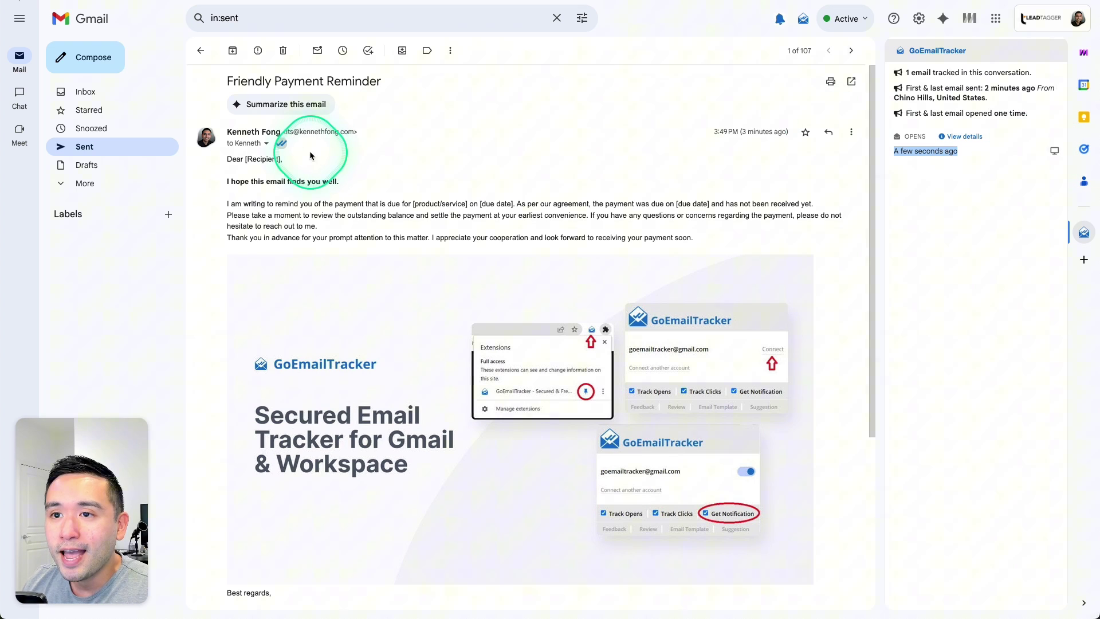
mouse_move(281, 147)
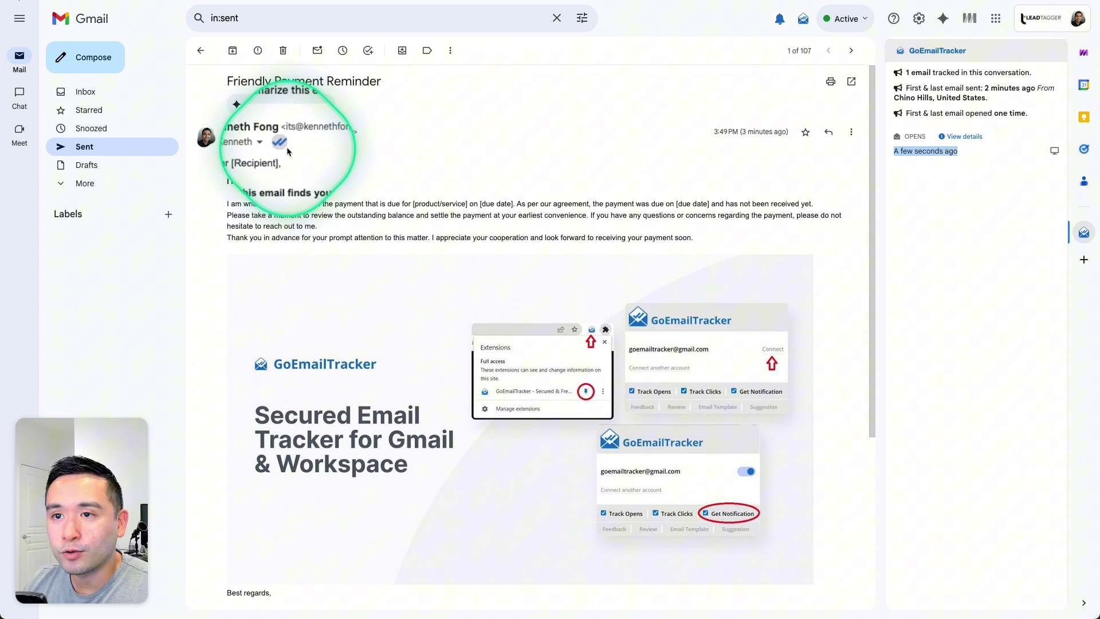
Step: View My Activity under the Sent, Opened, Clicked and Not open filters
click(780, 22)
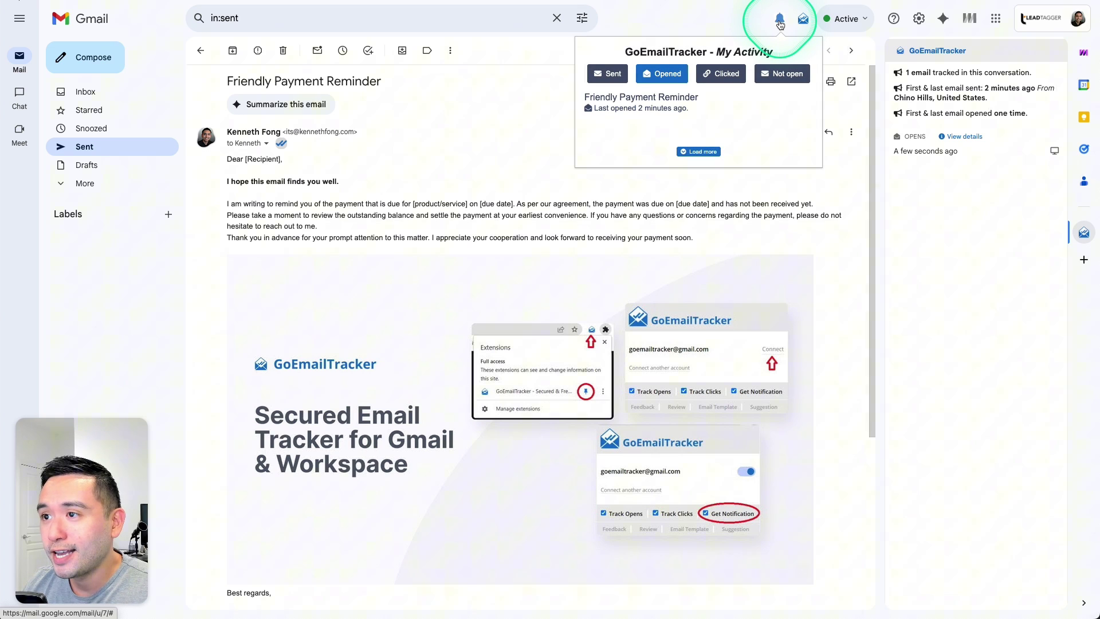
mouse_move(615, 110)
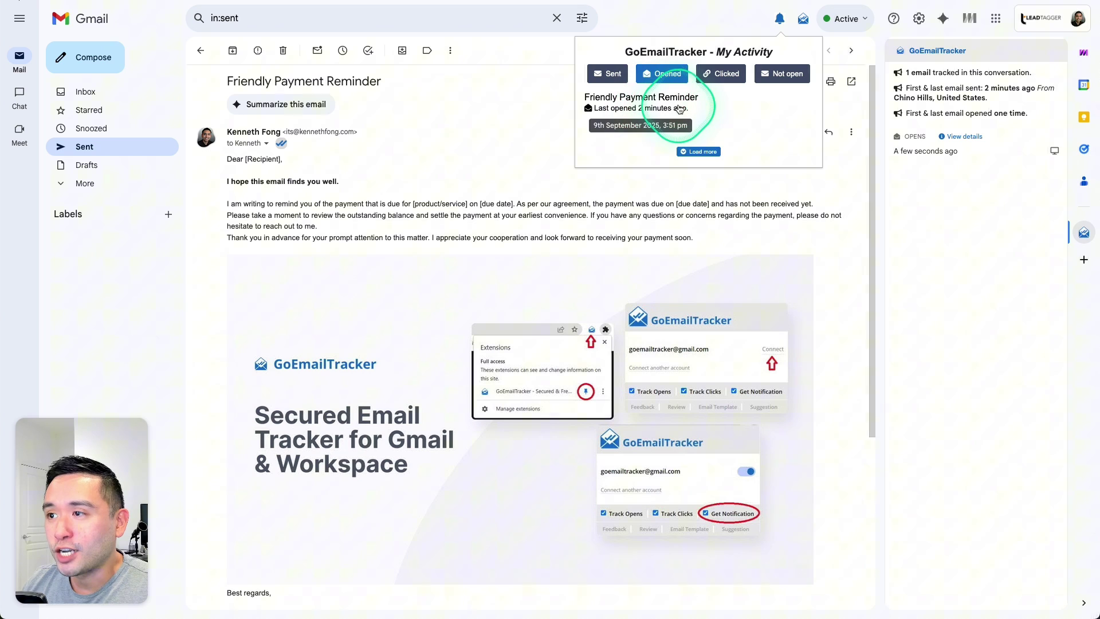
click(616, 85)
mouse_move(636, 103)
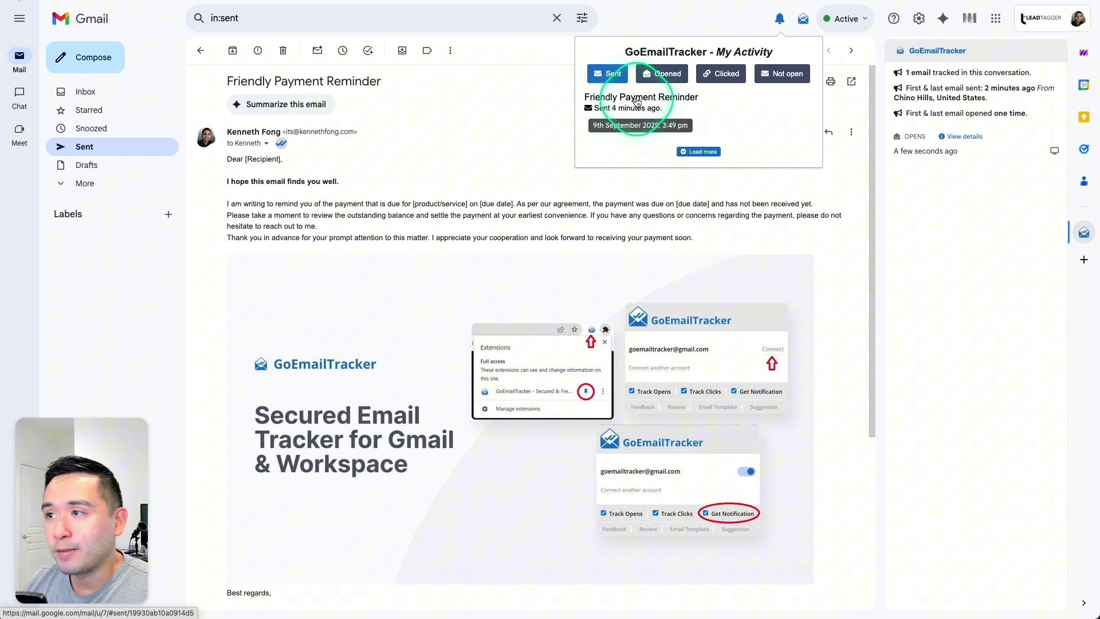
click(659, 74)
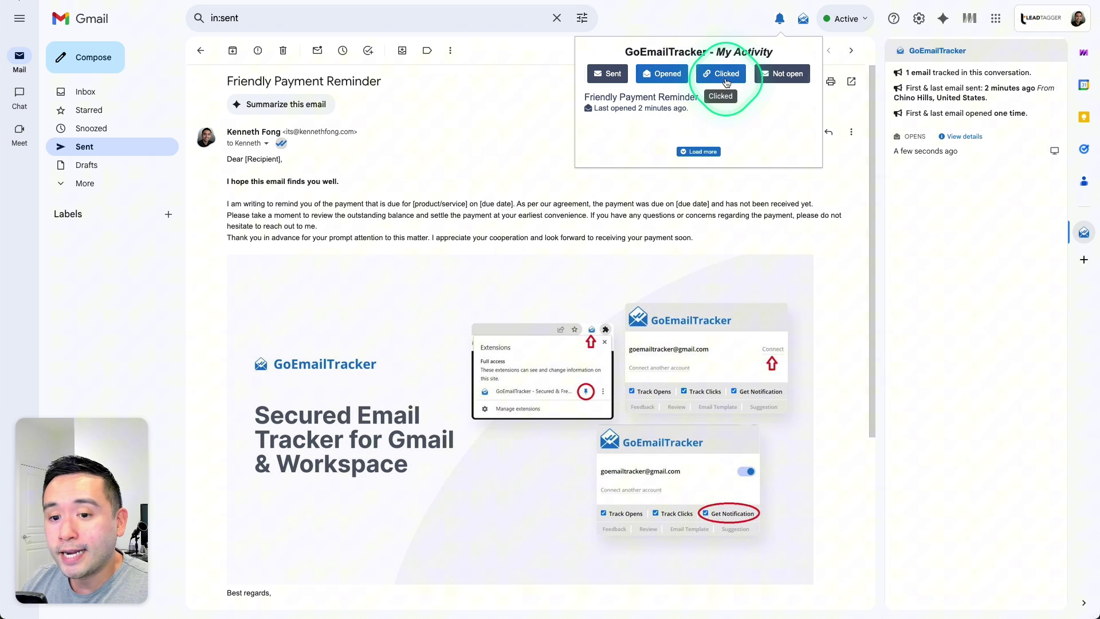
click(726, 80)
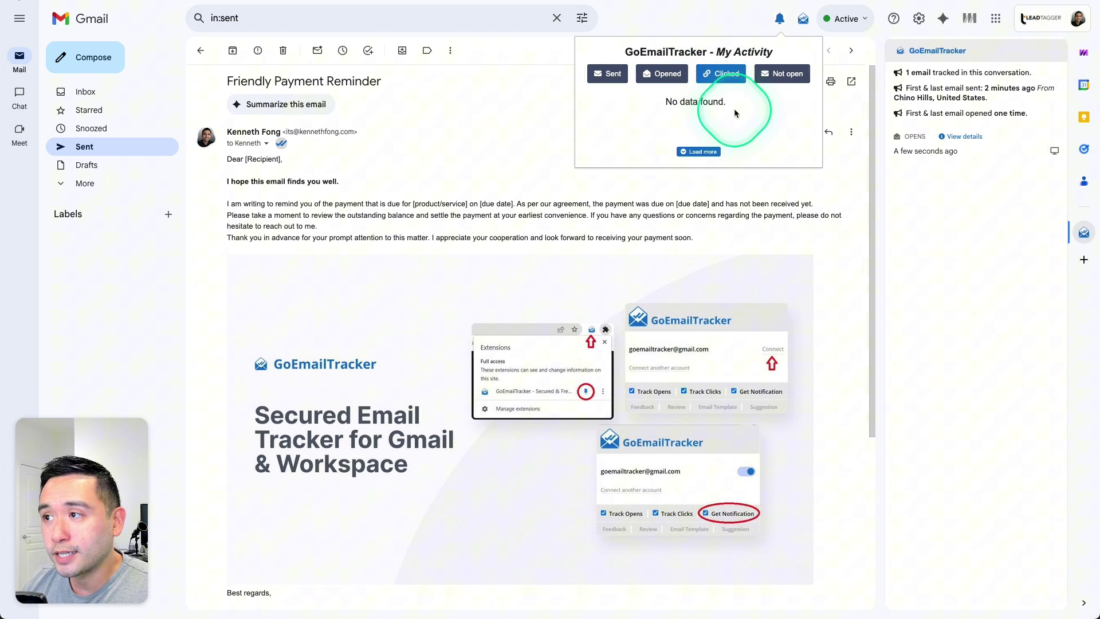
click(776, 79)
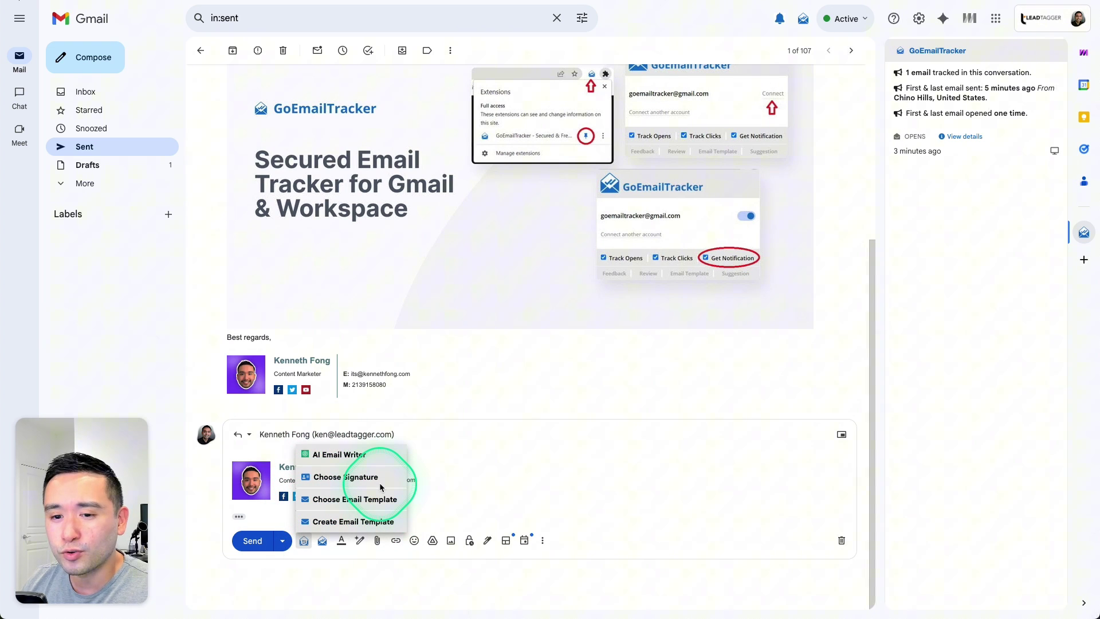
Step: Preview the AI Email Writer and the empty template list, then scroll back to the top
click(343, 458)
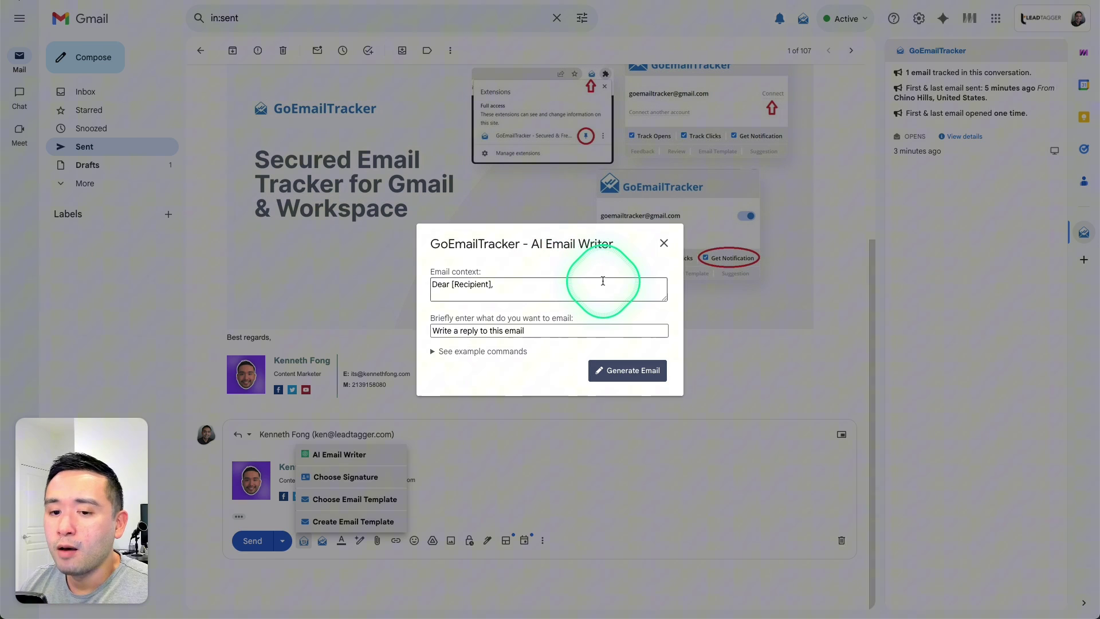
click(664, 243)
click(354, 499)
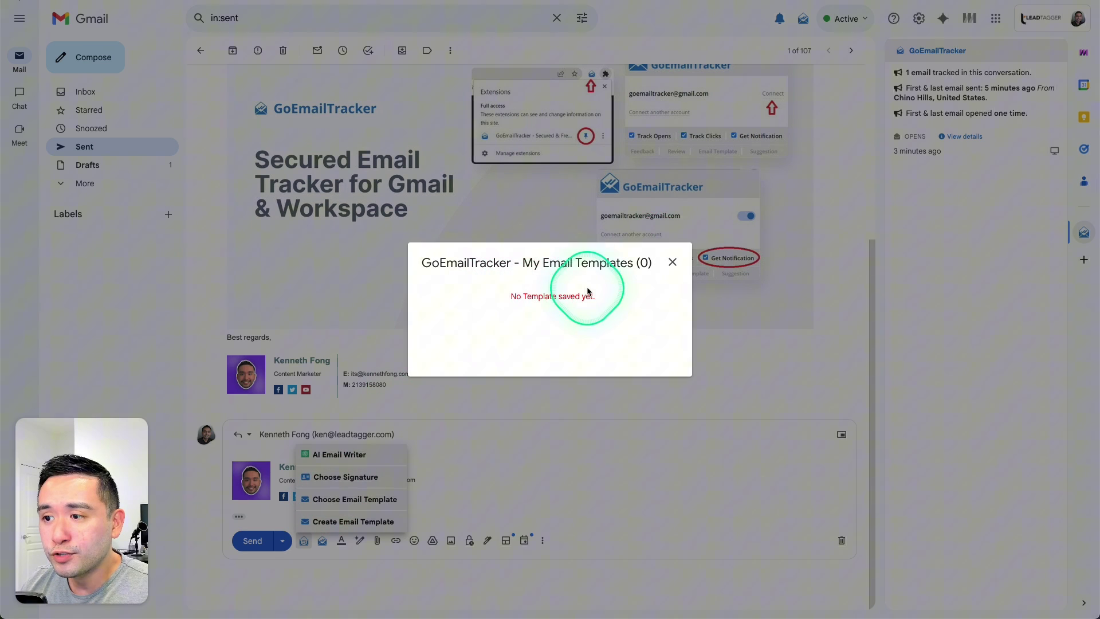
click(672, 262)
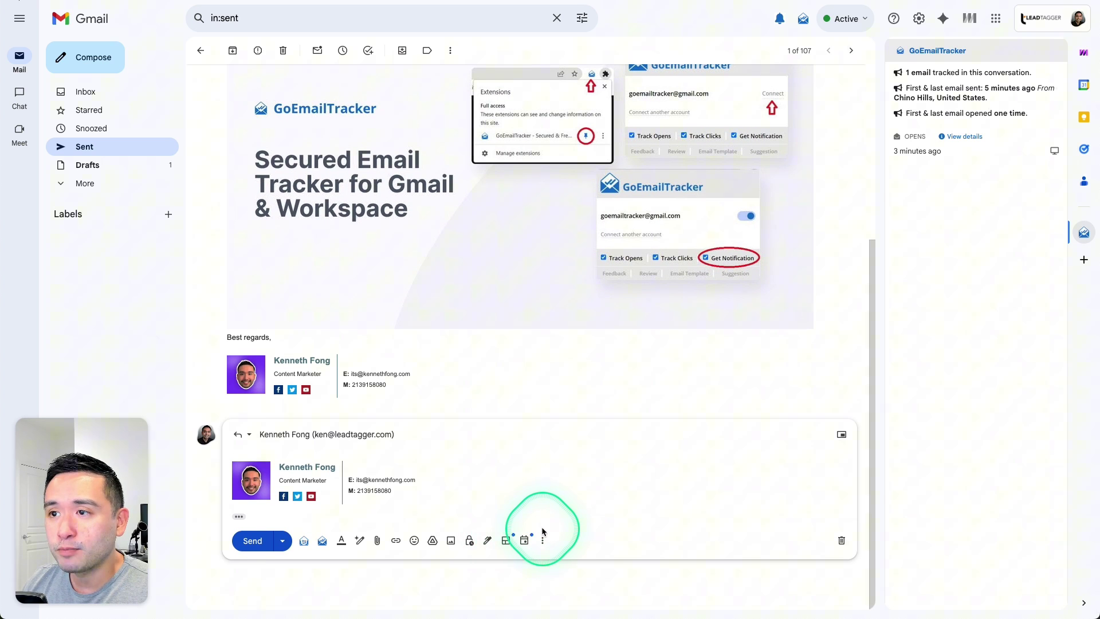
scroll(539, 527, up, 3)
scroll(545, 527, up, 3)
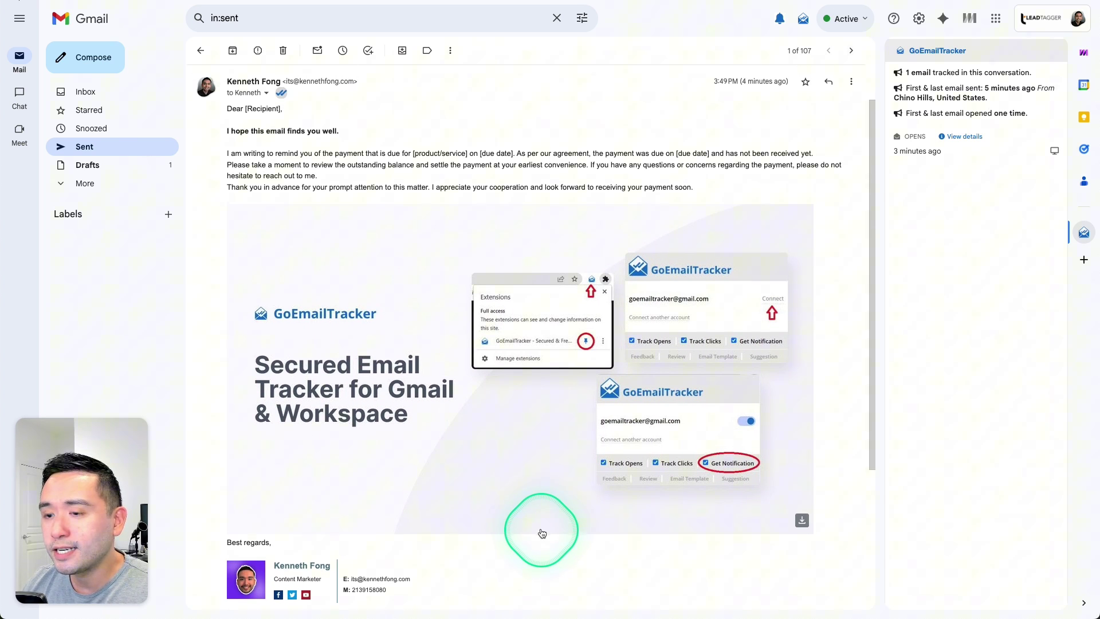